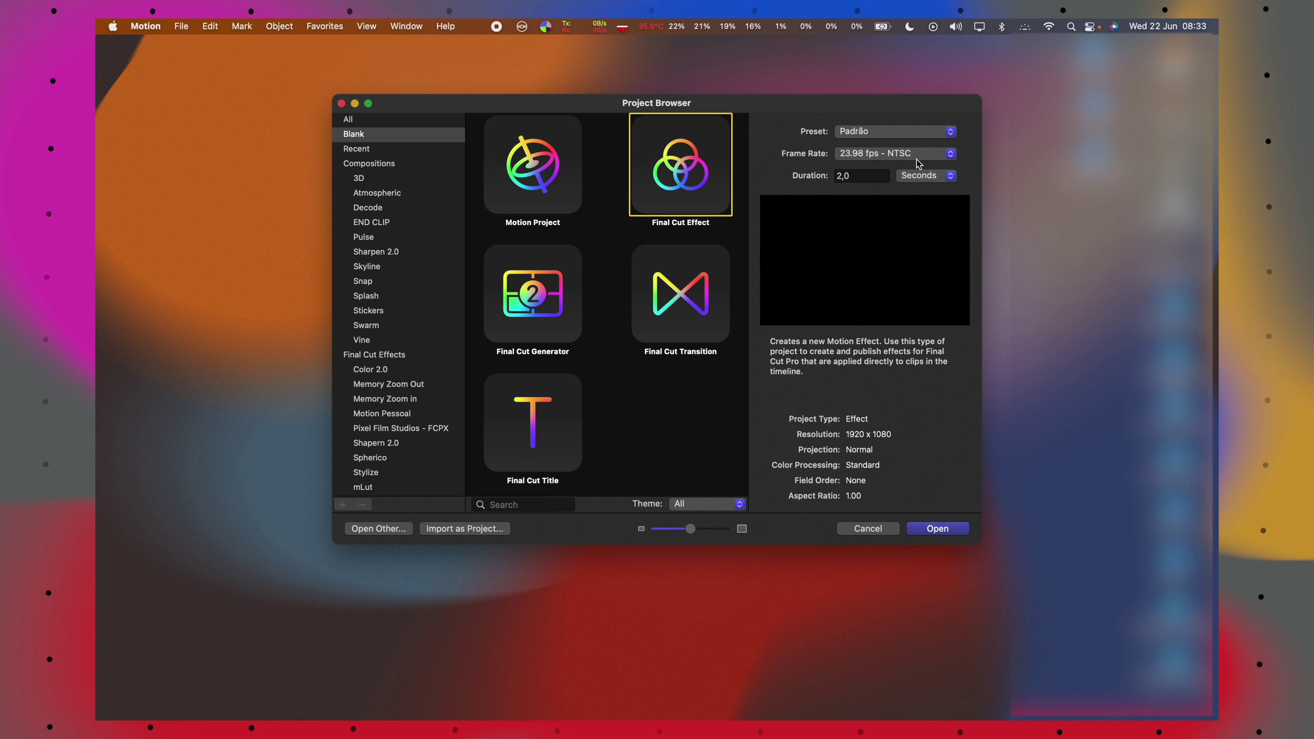
# Create a new blank Final Cut Effect project at 23.98 fps.
pyautogui.click(937, 528)
pyautogui.click(486, 150)
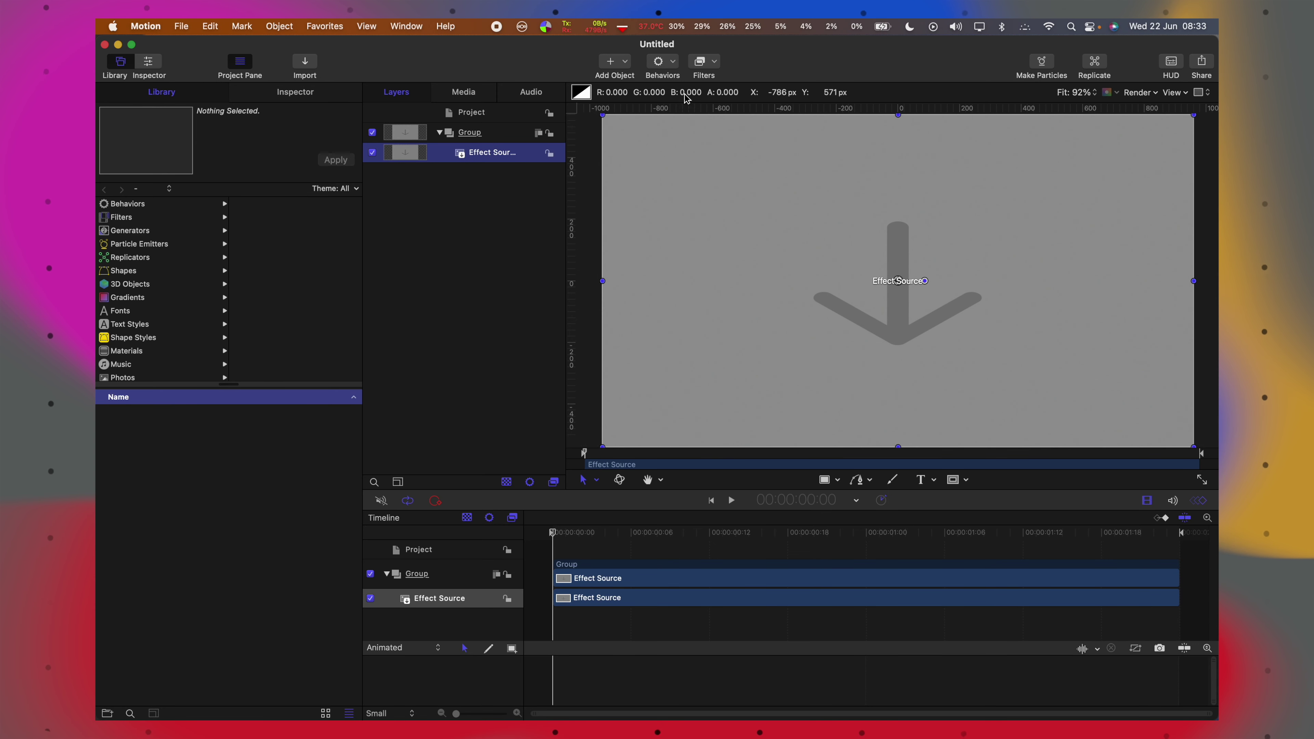
# Add the Time > Strobe filter to the Effect Source layer.
pyautogui.click(712, 63)
pyautogui.moveTo(744, 243)
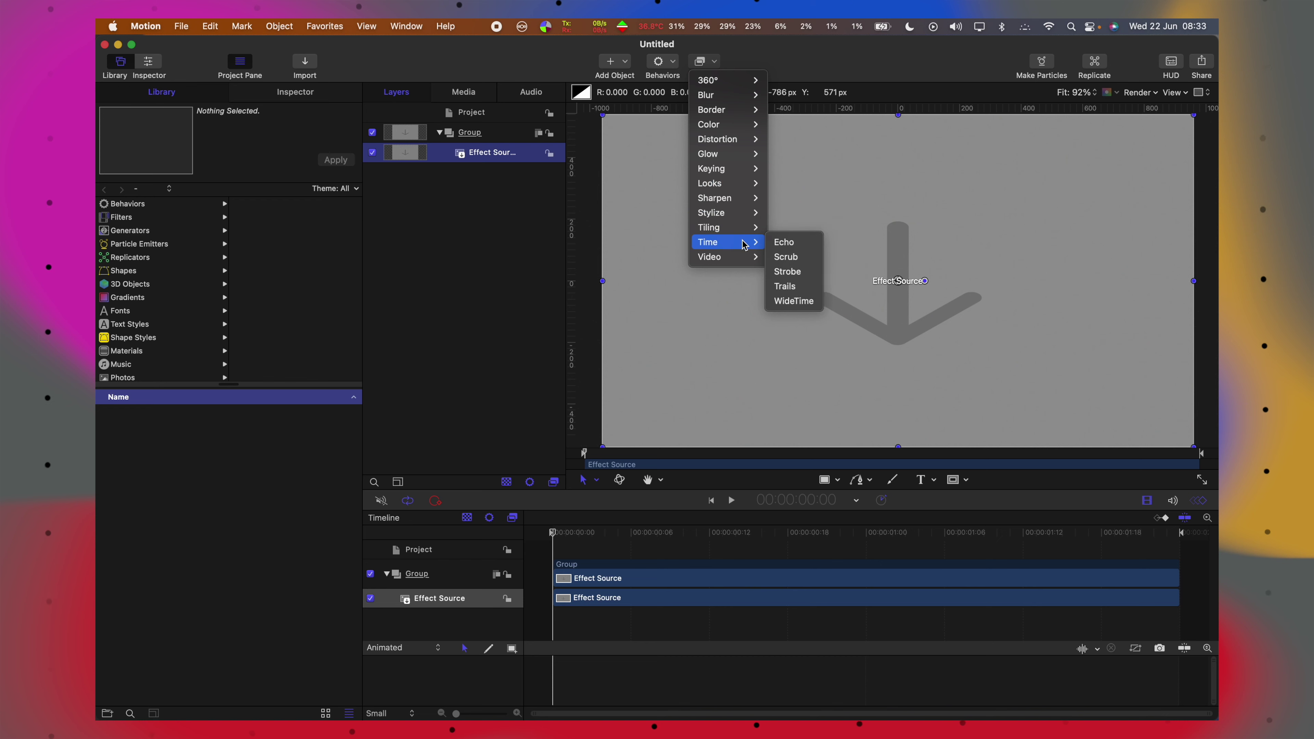
pyautogui.click(787, 272)
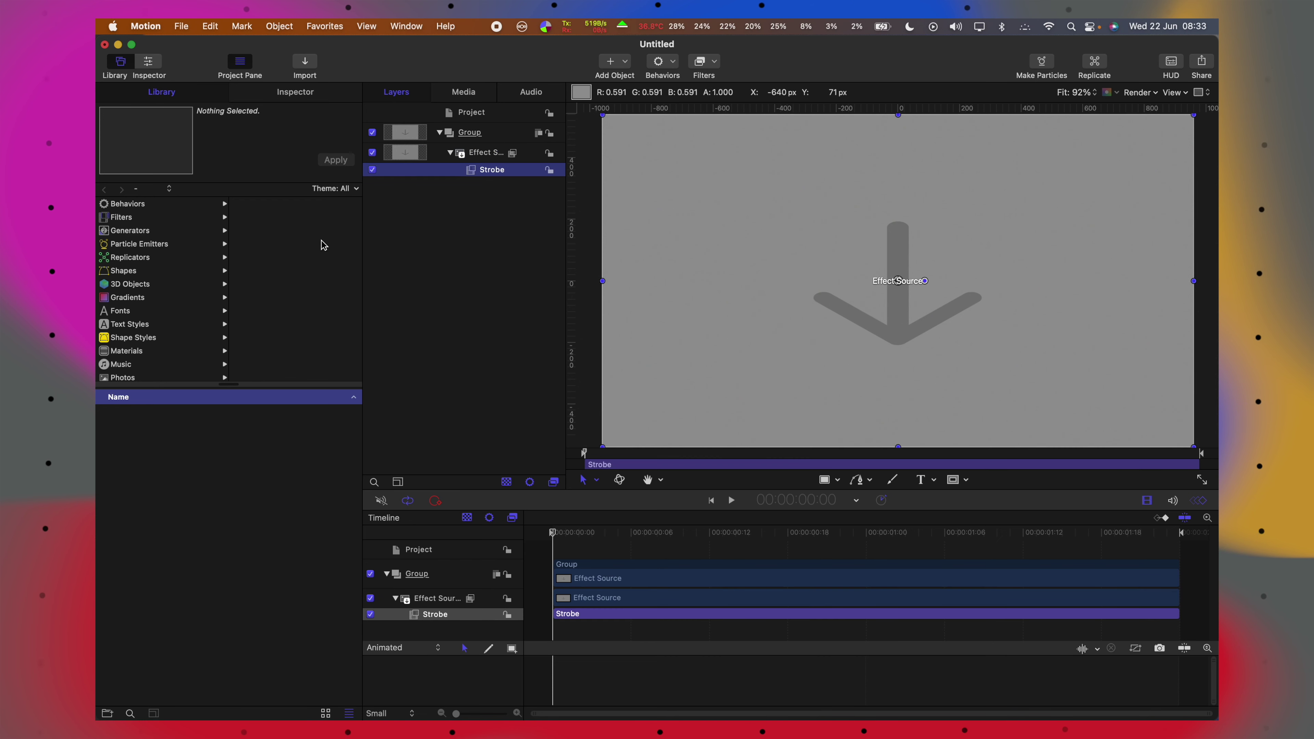
# Publish the Strobe filter's Strobe Rate parameter for Final Cut Pro.
pyautogui.click(308, 94)
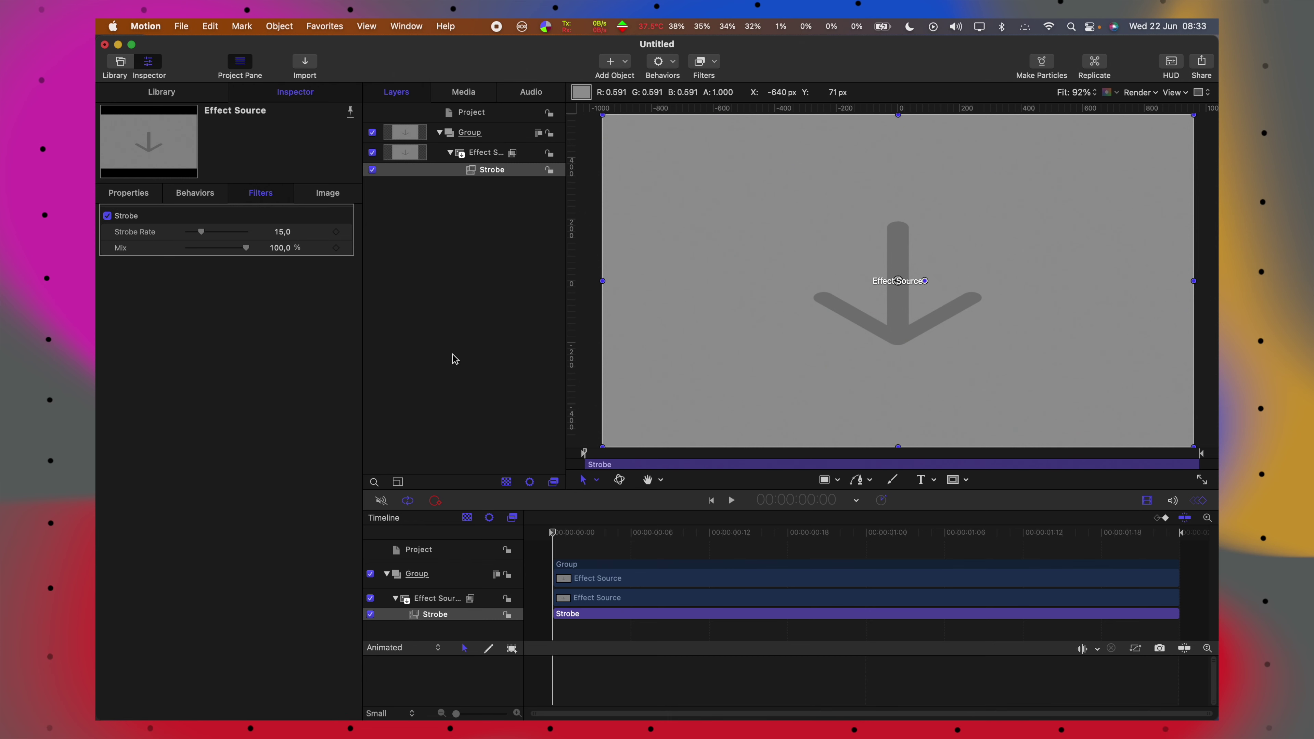
pyautogui.moveTo(353, 240)
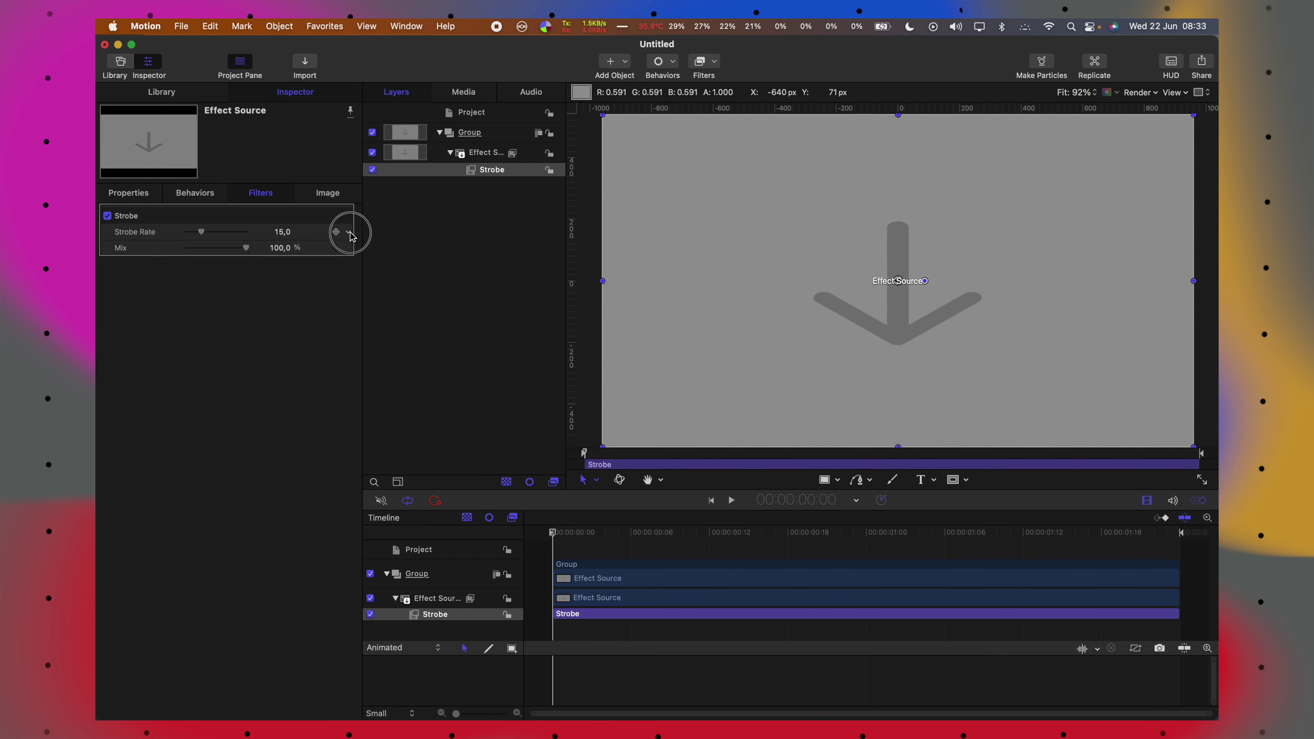
pyautogui.click(350, 235)
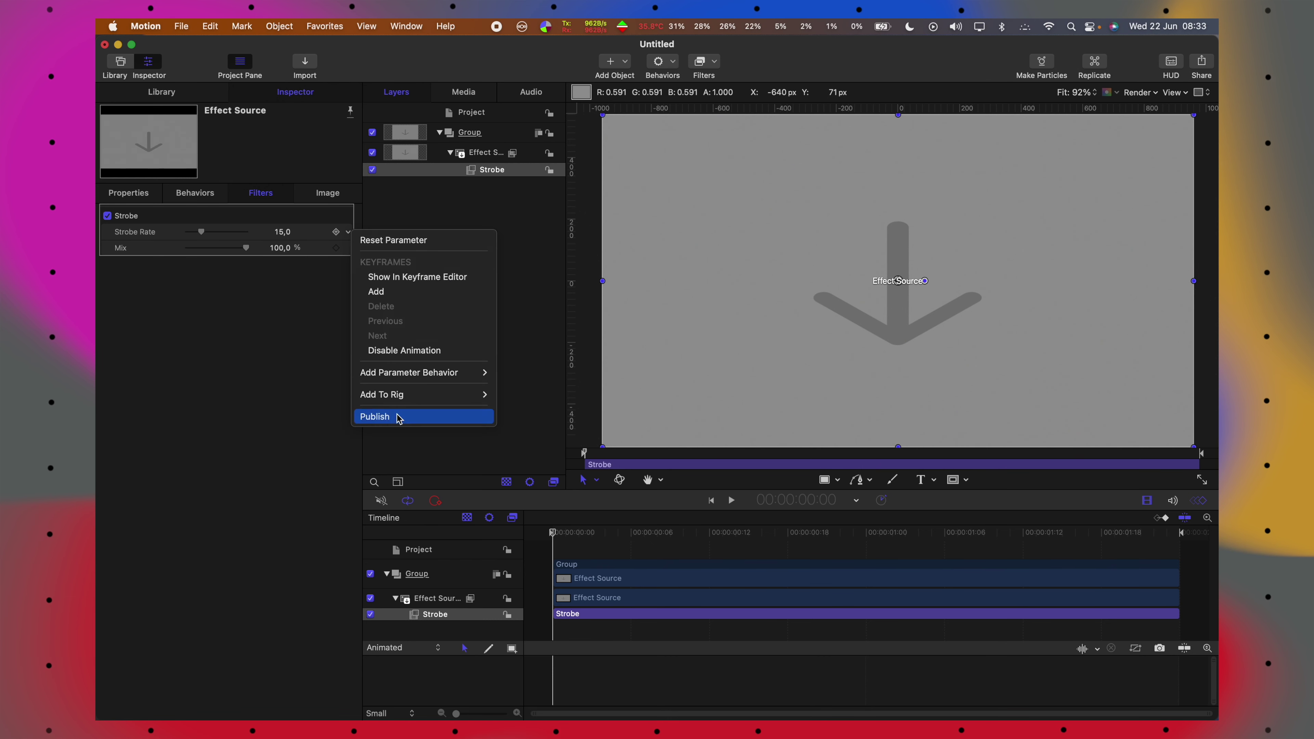
pyautogui.click(399, 417)
pyautogui.click(182, 25)
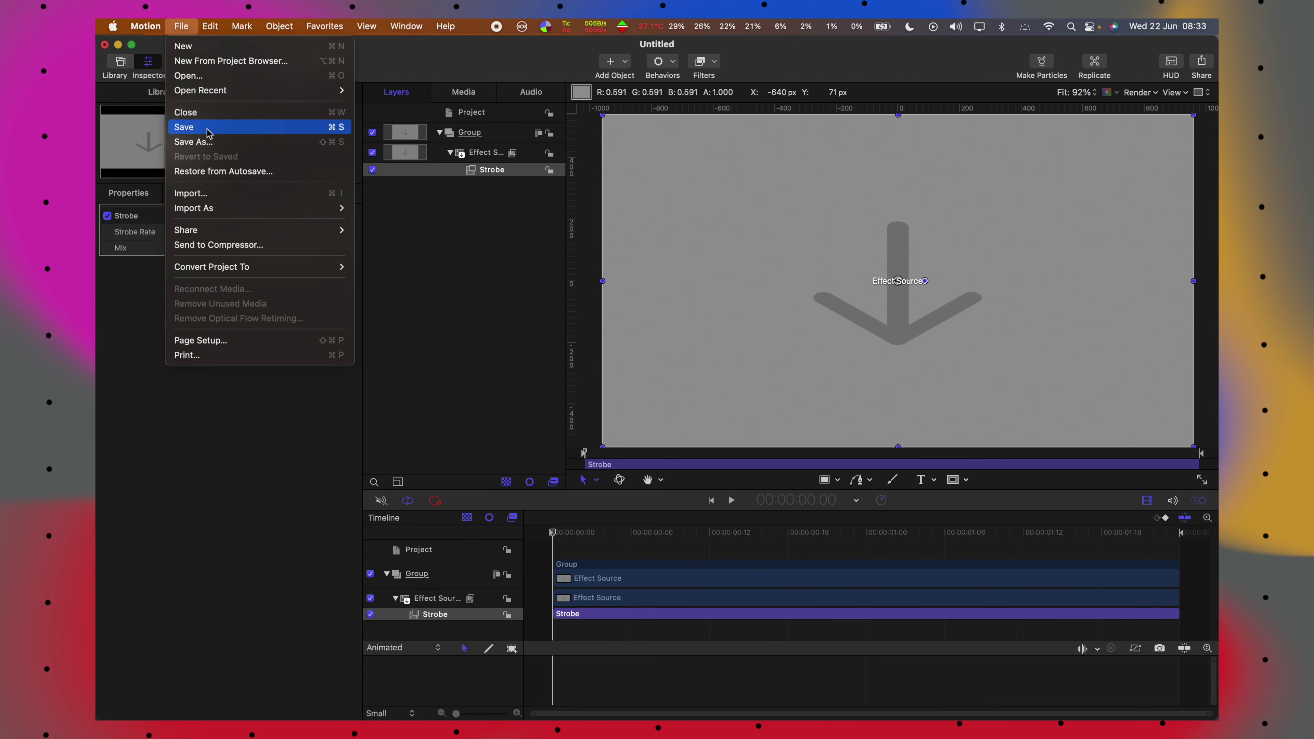
# Save the effect as a Final Cut template in the Motion Pessoal category.
pyautogui.click(209, 141)
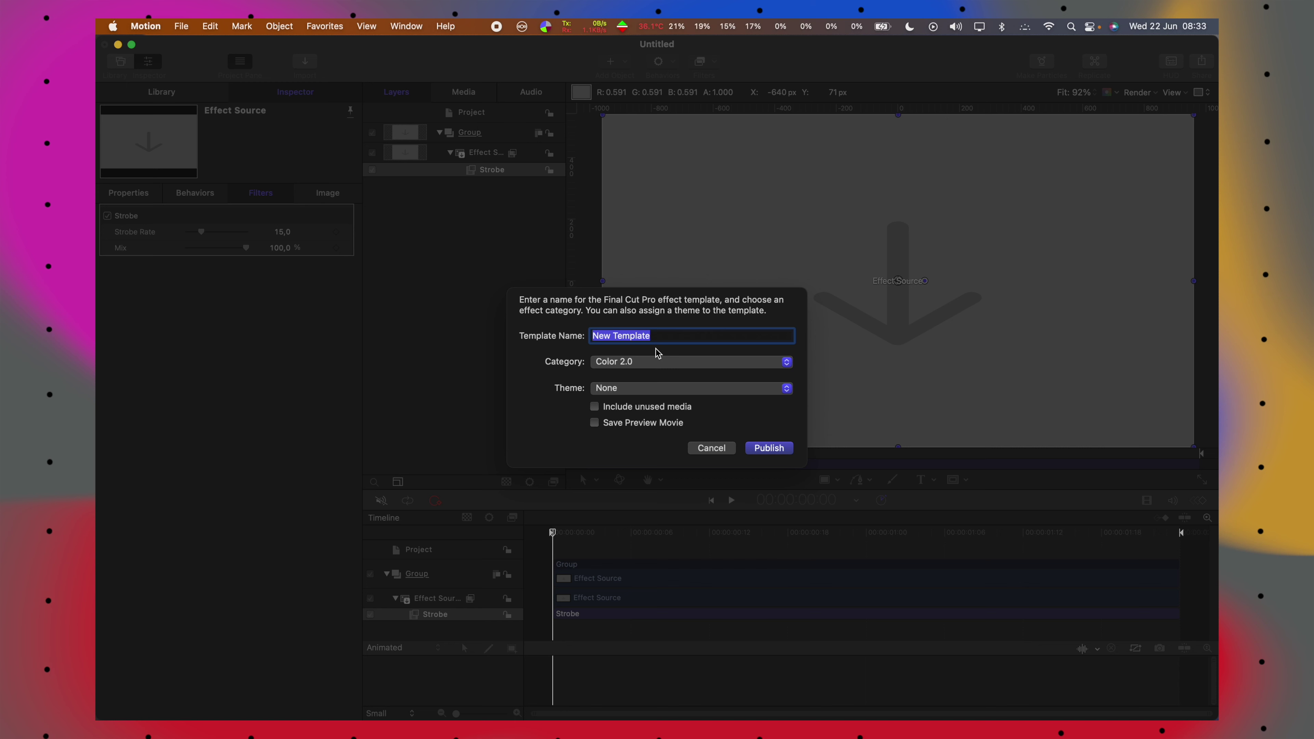
pyautogui.click(626, 362)
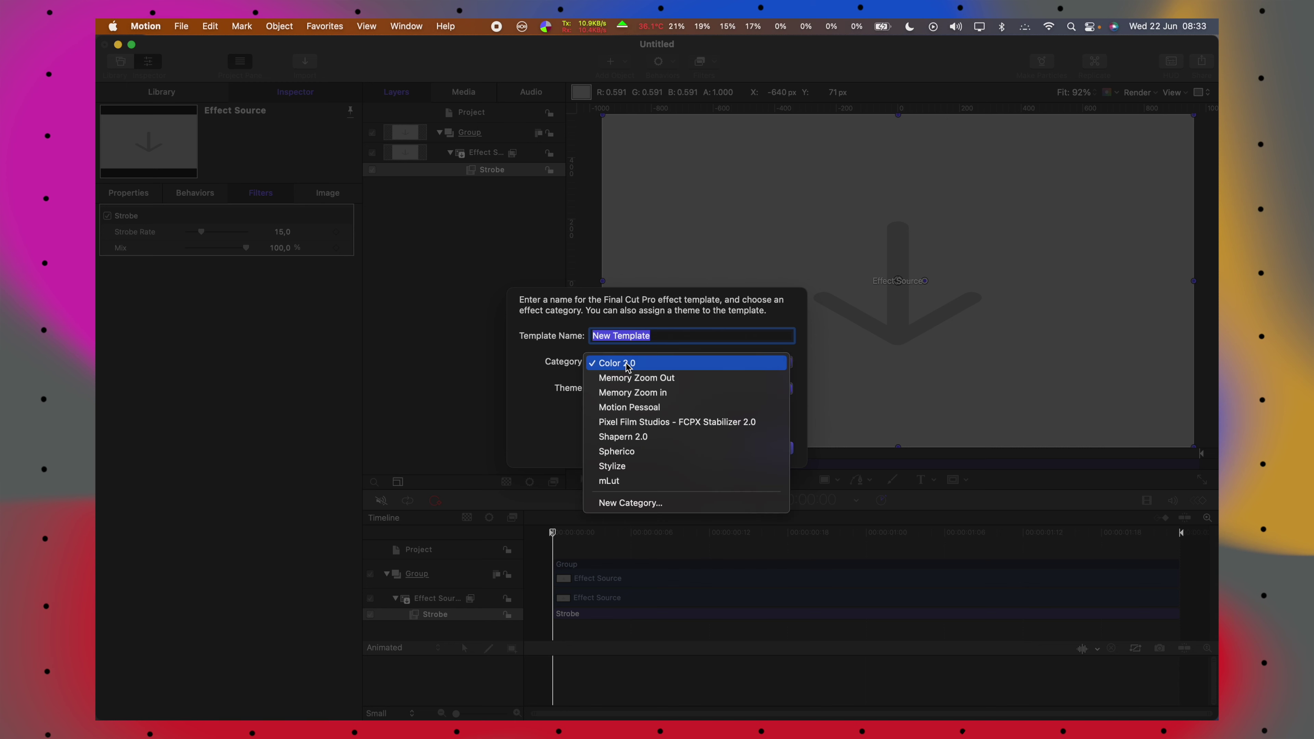
pyautogui.click(640, 407)
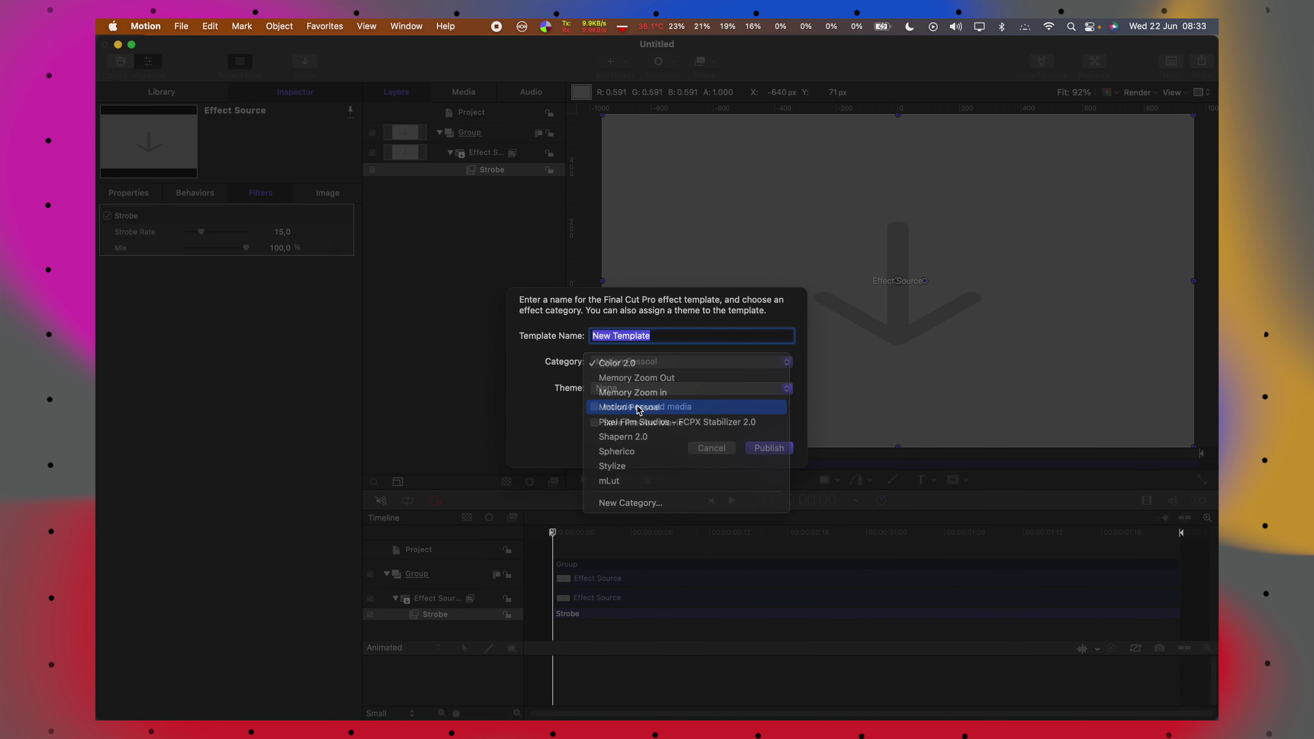
# Name the template 'Stop Motion', publish it replacing the existing one, and close the project.
pyautogui.doubleClick(678, 337)
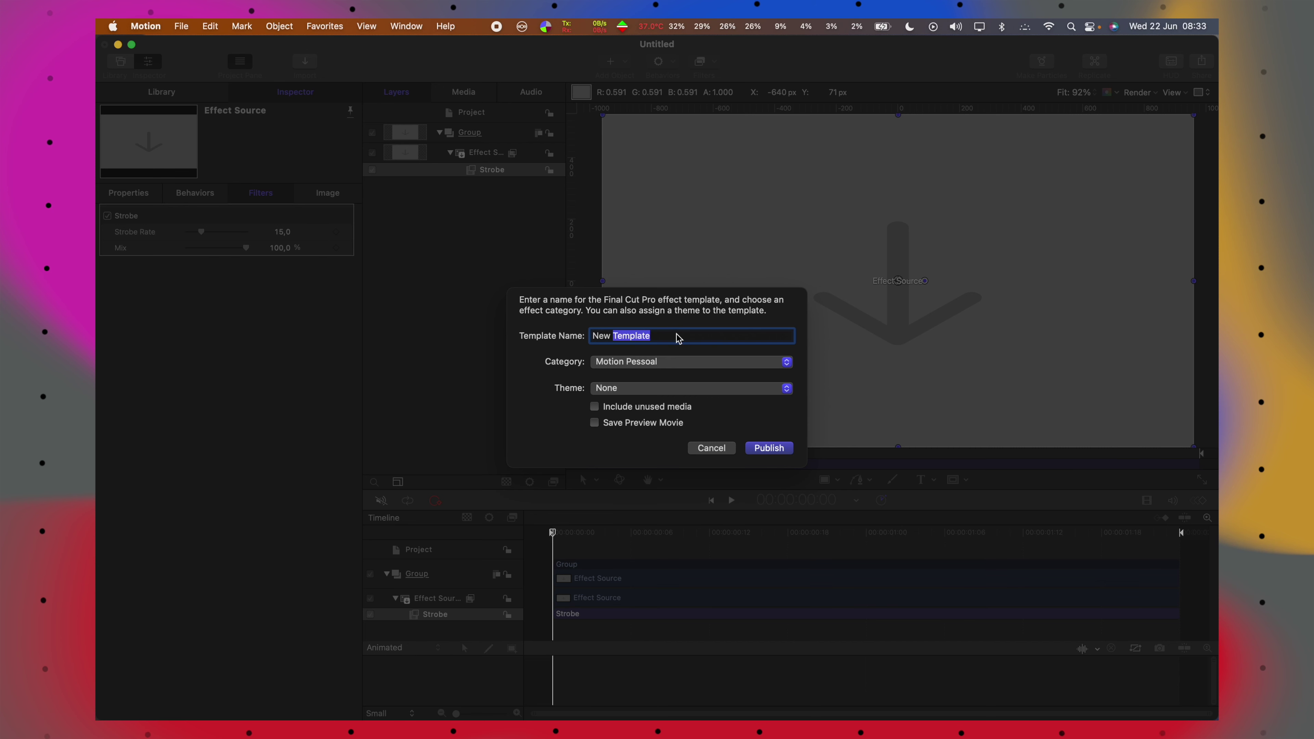
pyautogui.tripleClick(677, 336)
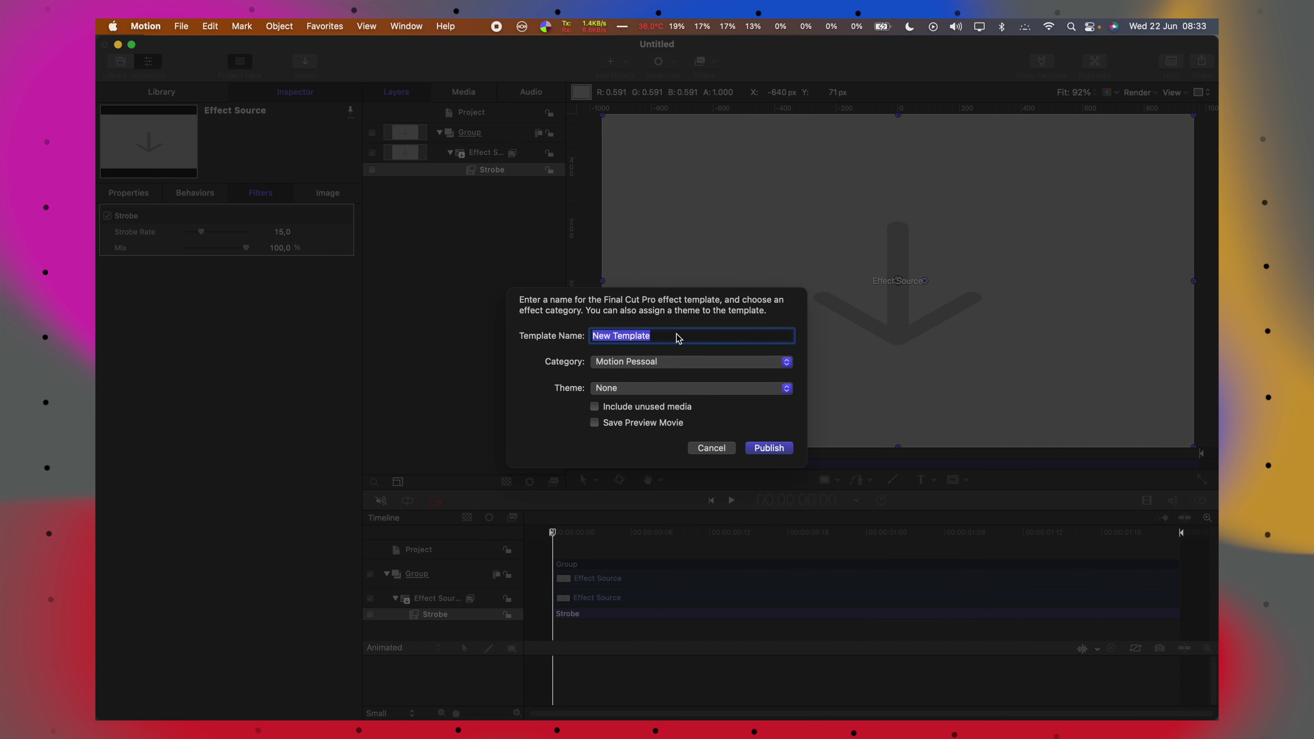
pyautogui.write('Stop Motion')
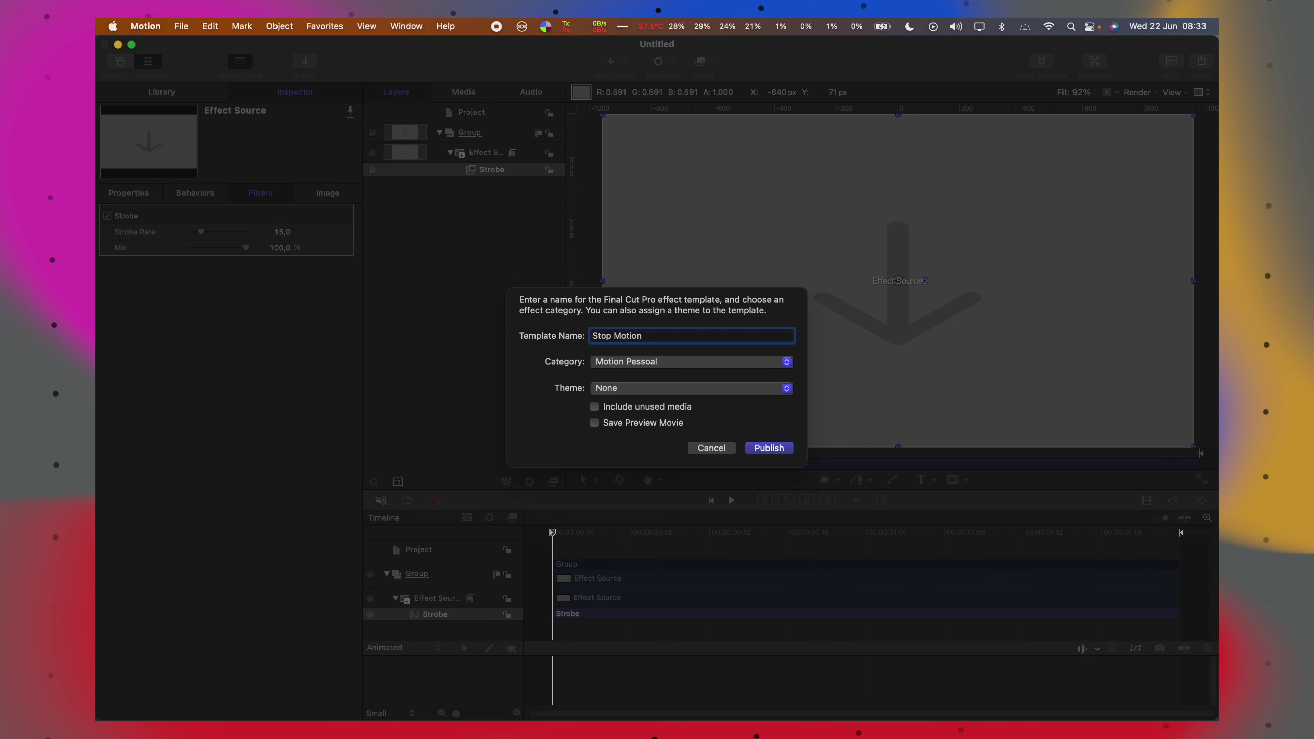
pyautogui.press('Return')
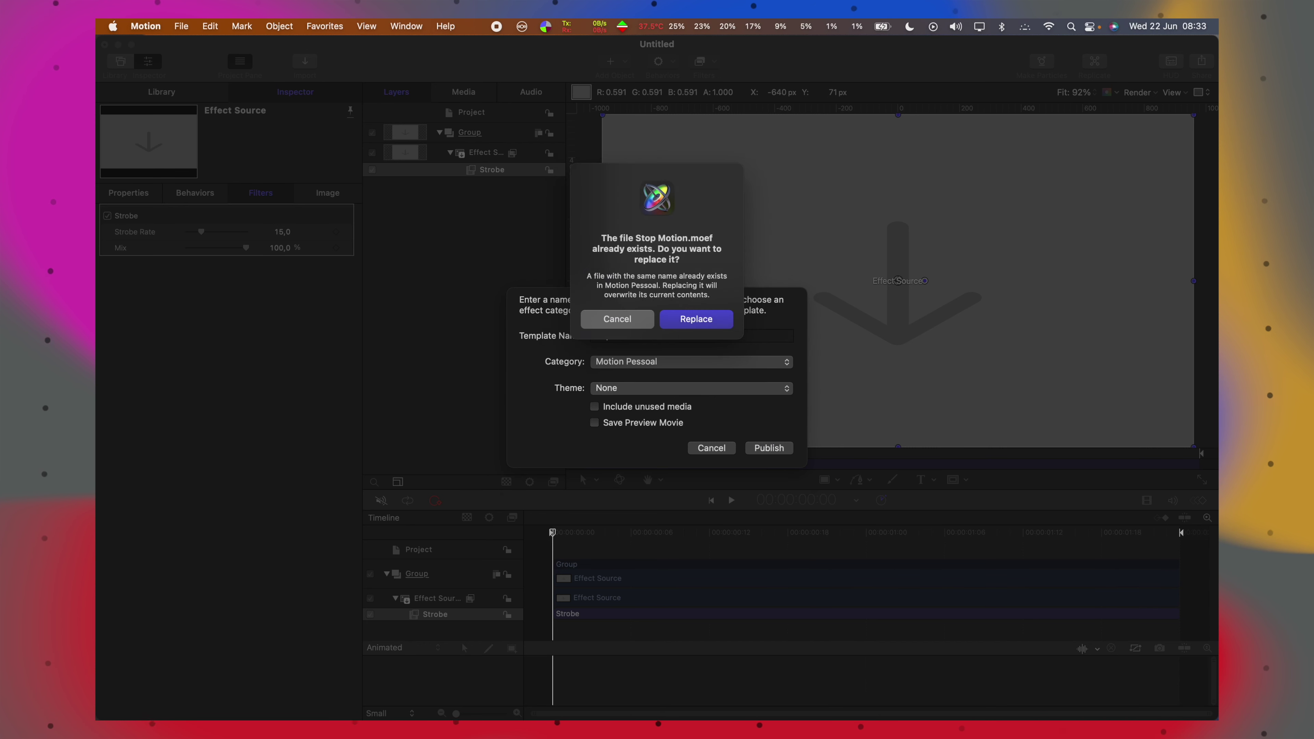
pyautogui.click(704, 326)
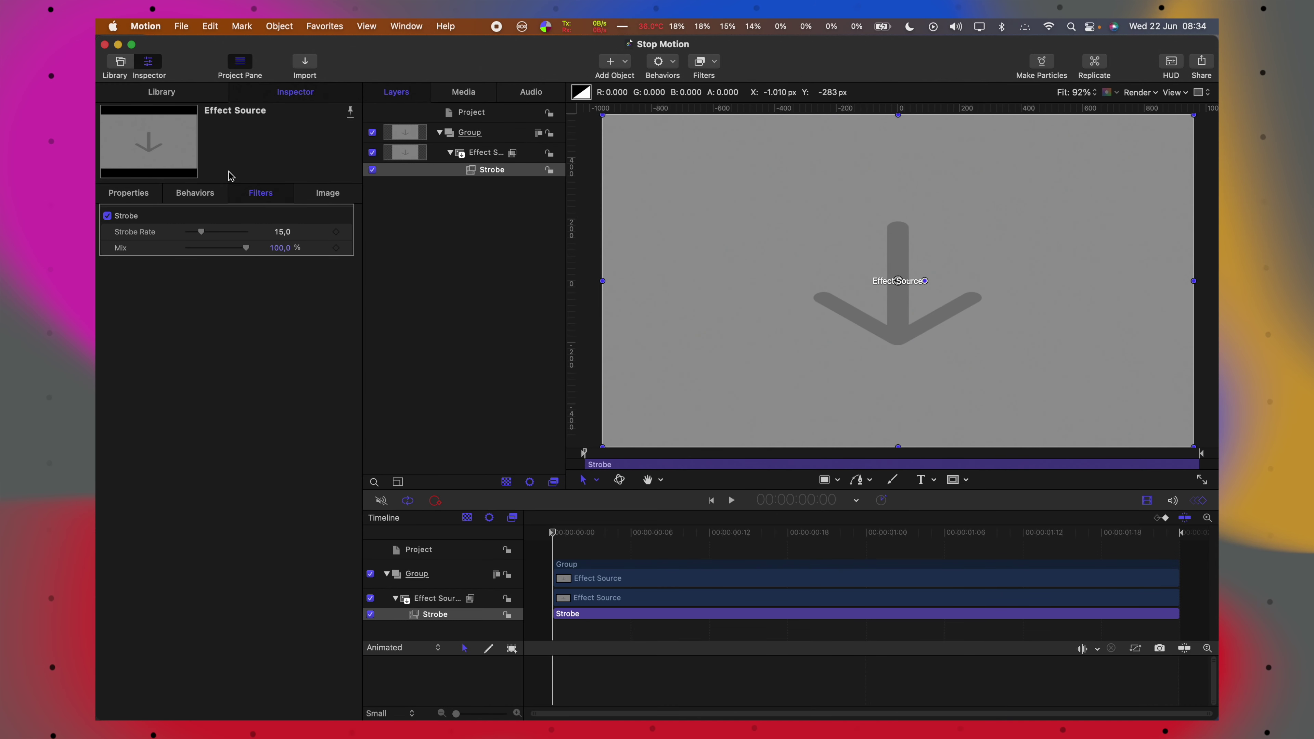
pyautogui.click(105, 46)
pyautogui.click(871, 708)
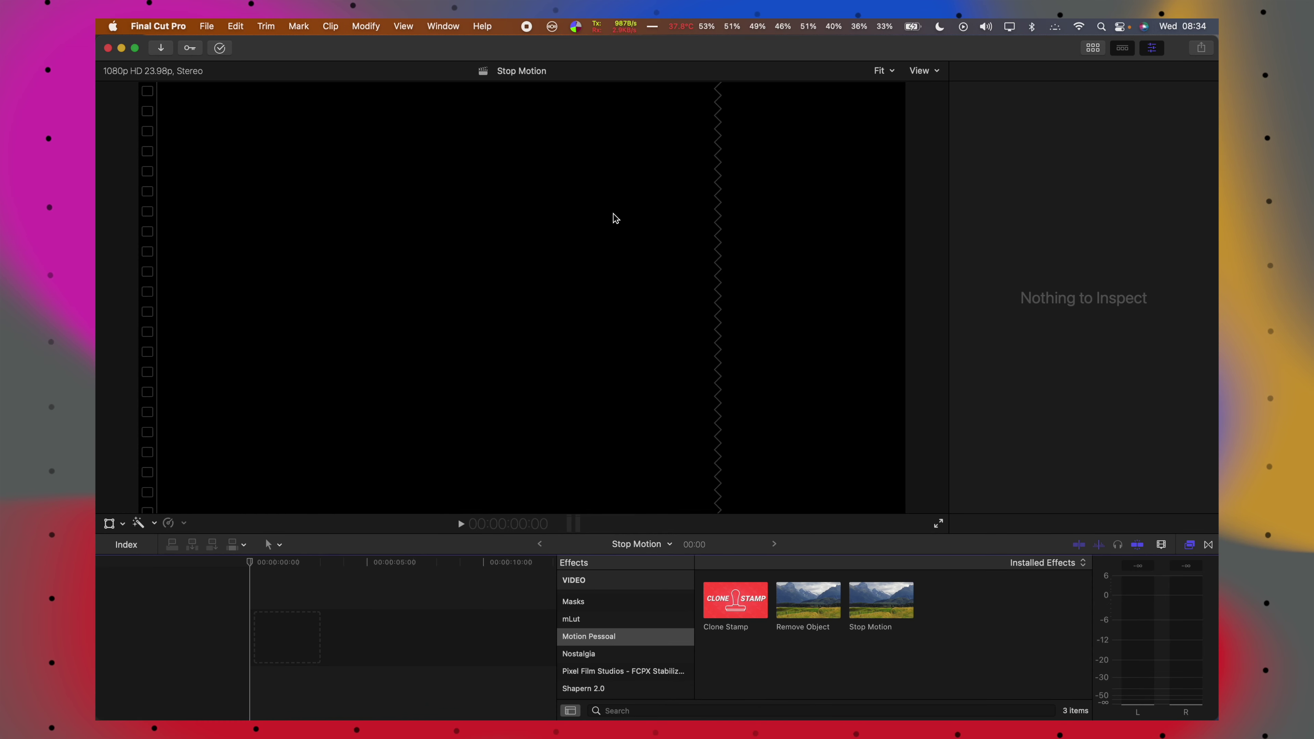
# Place the two selected clips into the timeline and hide the clip browser.
pyautogui.click(1093, 48)
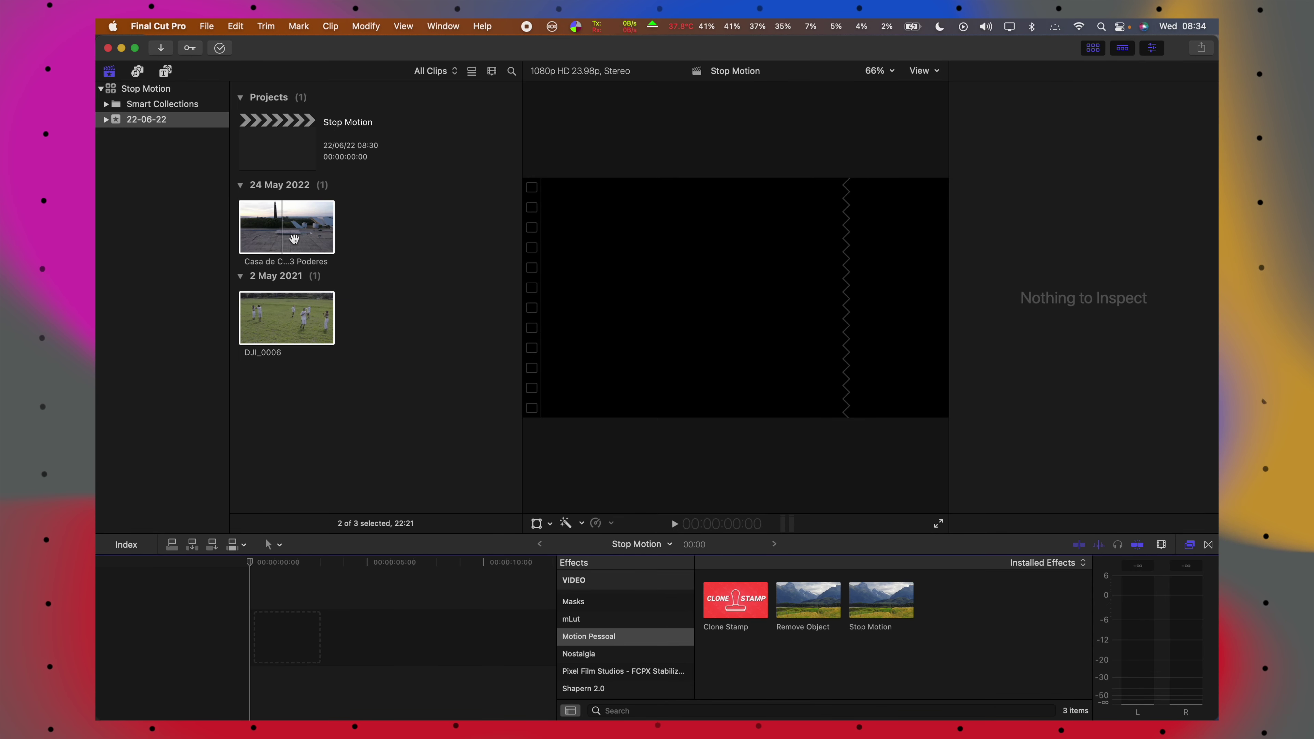
pyautogui.moveTo(287, 318); pyautogui.dragTo(257, 560)
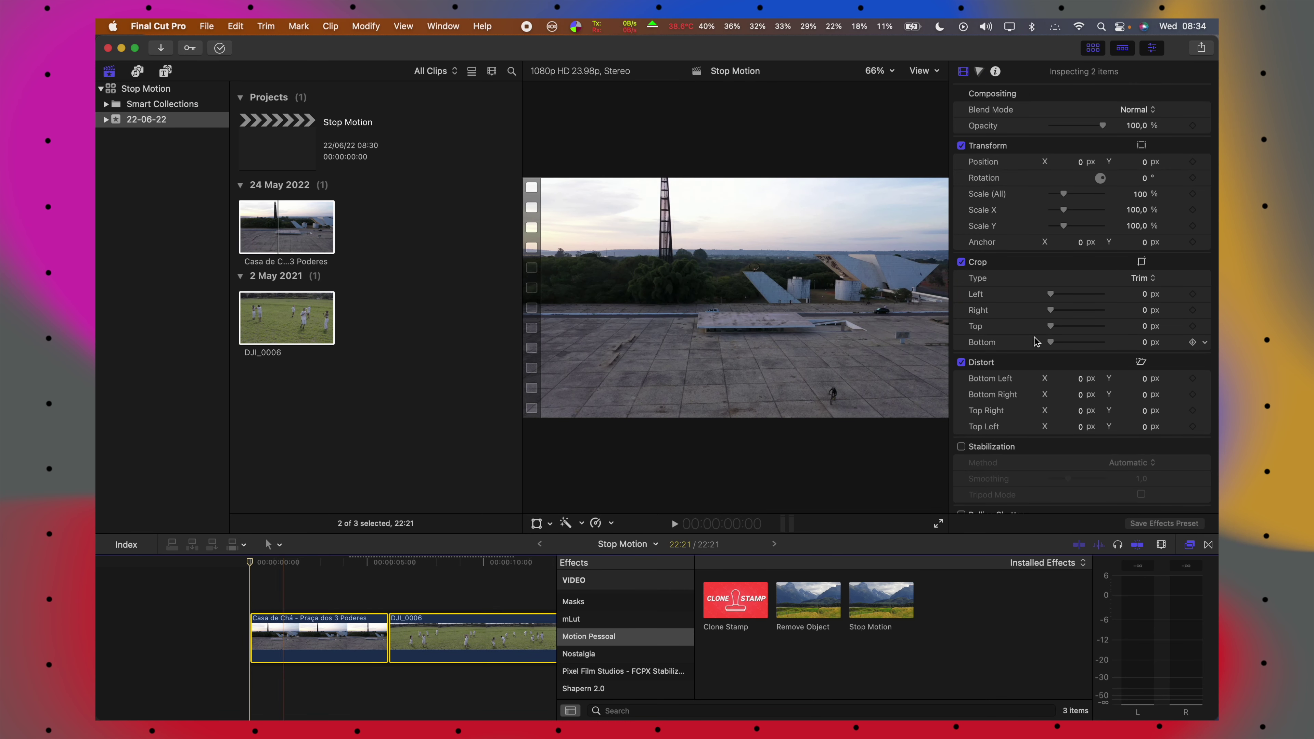
pyautogui.click(1094, 48)
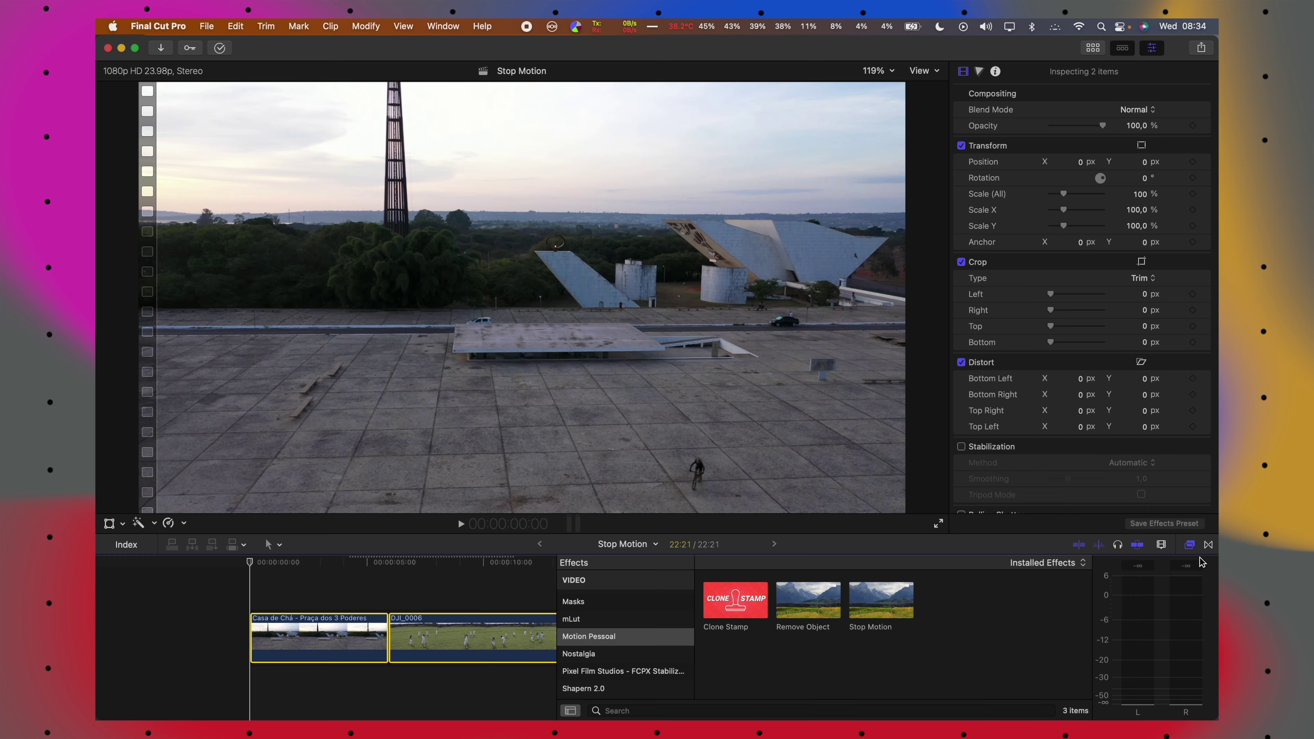
# Trim the end of DJI_0006, preview the edit, and bring up the effects browser.
pyautogui.click(1189, 544)
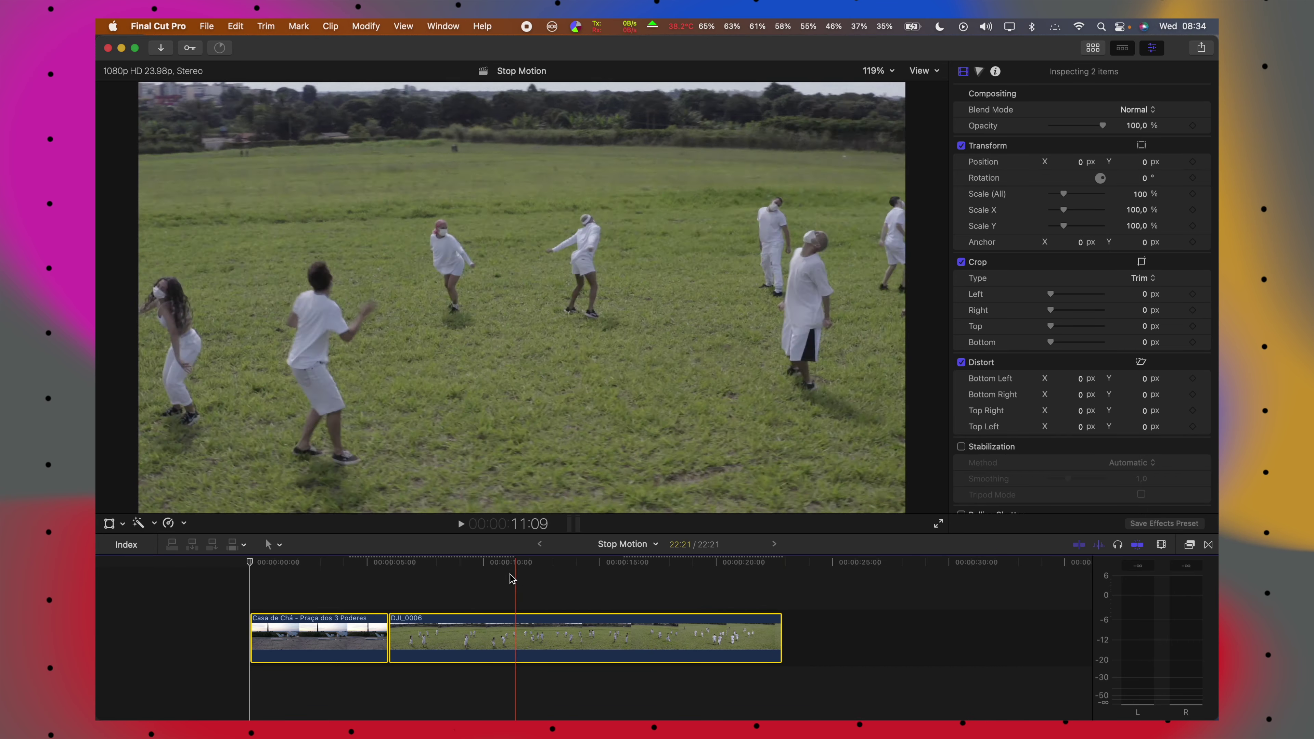
pyautogui.moveTo(389, 636); pyautogui.dragTo(518, 635)
pyautogui.hotkey('alt', ']')
pyautogui.press('Home')
pyautogui.press('space')
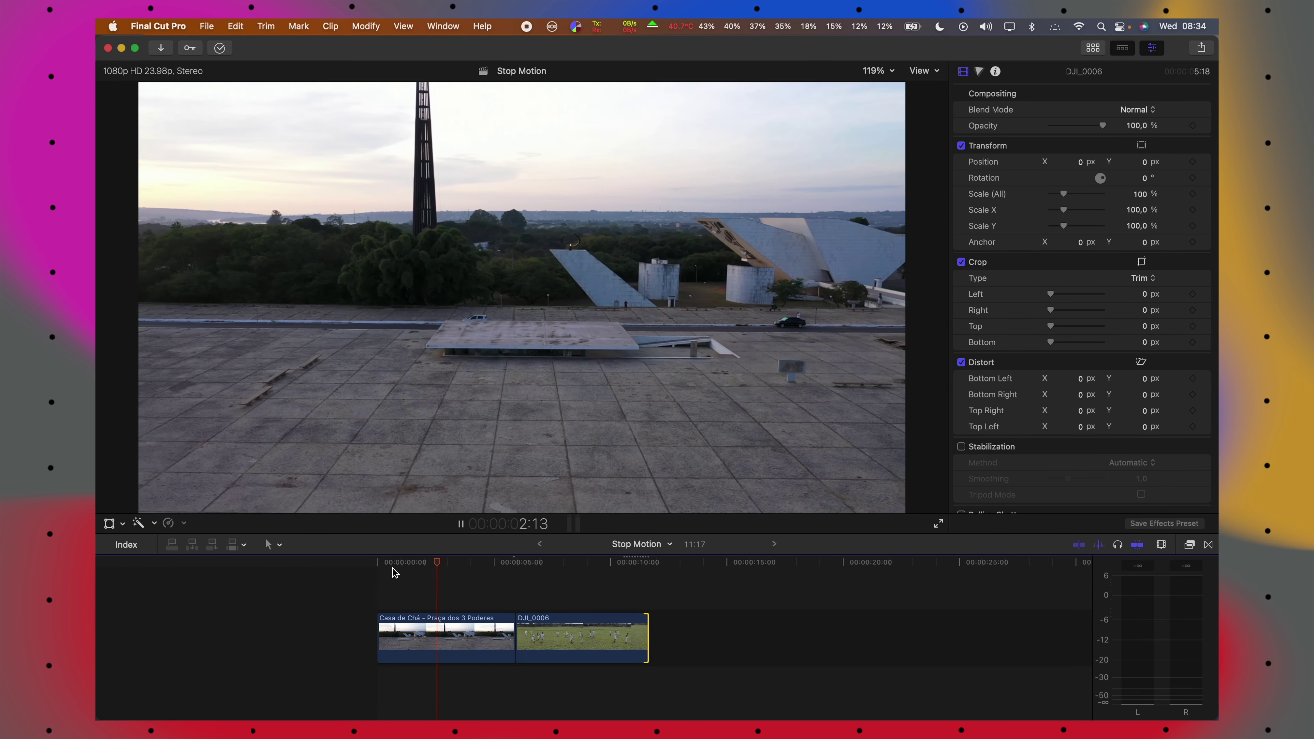
pyautogui.click(394, 574)
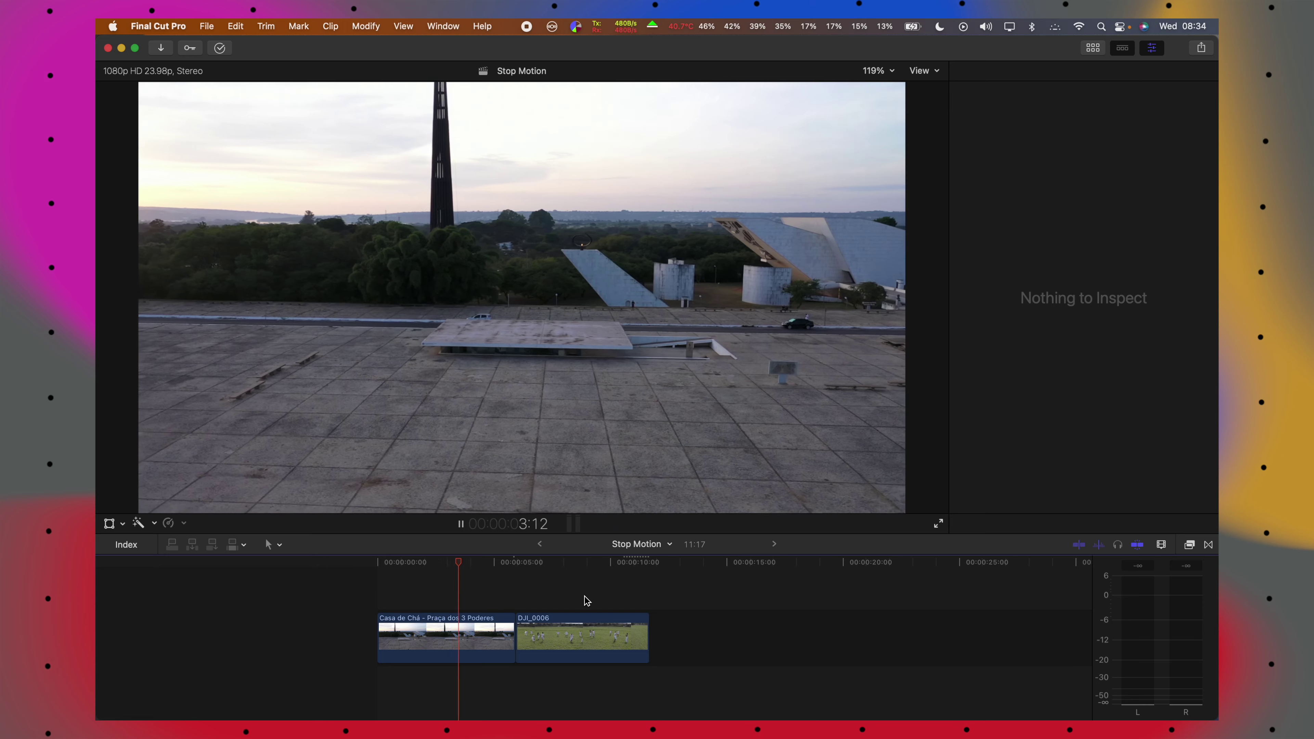
pyautogui.press('space')
pyautogui.click(1194, 545)
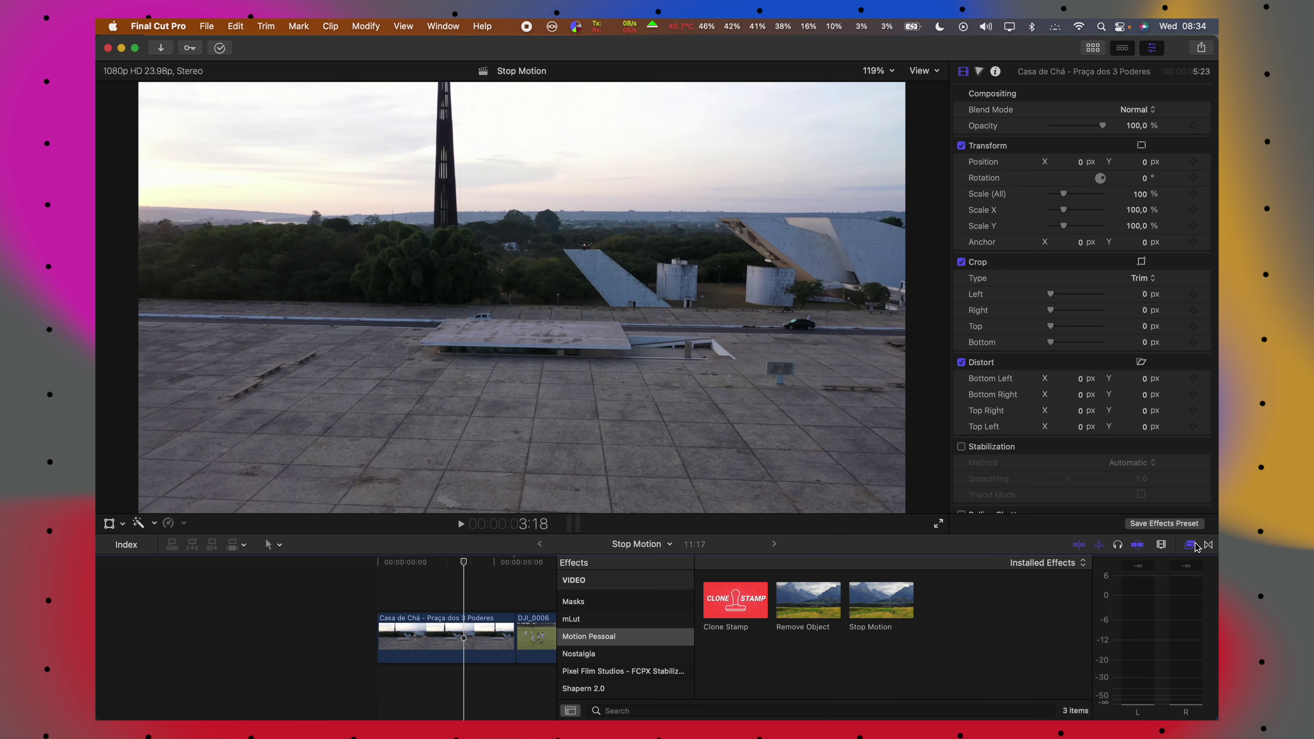
# Apply Stop Motion from Motion Pessoal to the Casa de Chá and DJI_0006 clips.
pyautogui.click(604, 639)
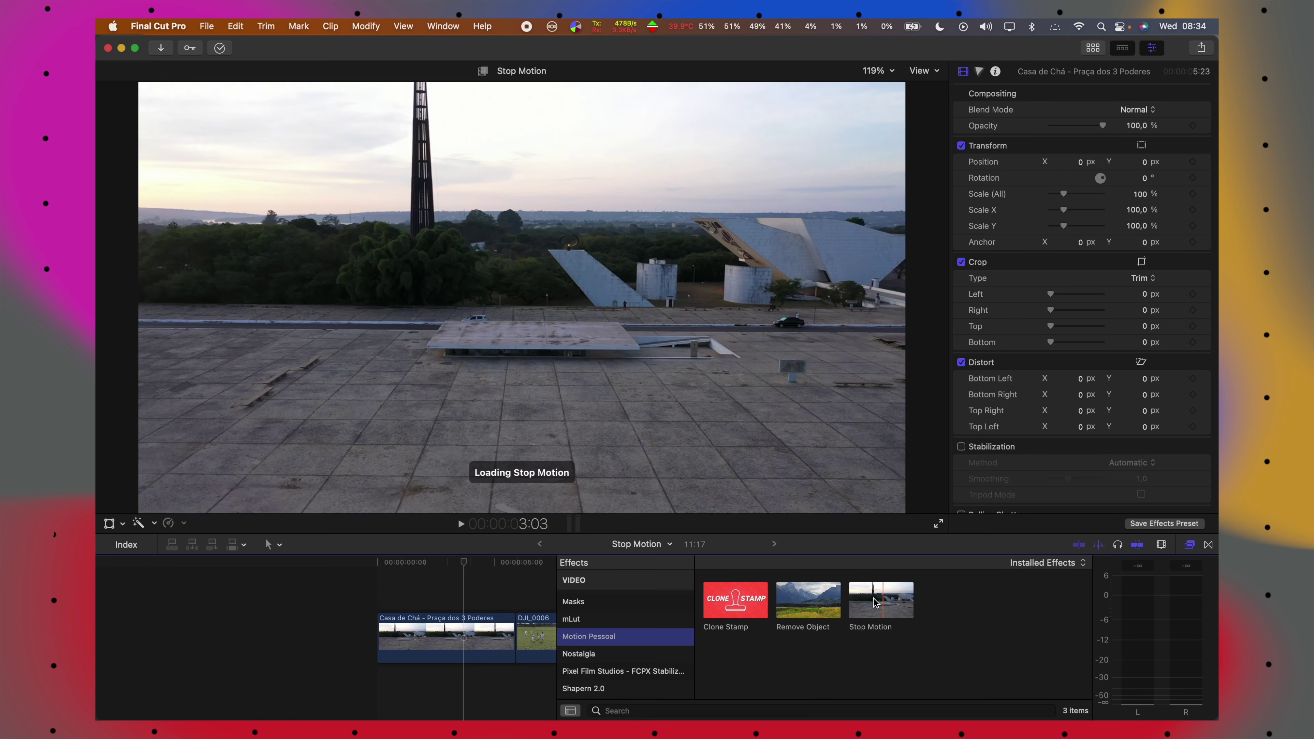
pyautogui.moveTo(881, 601); pyautogui.dragTo(465, 587)
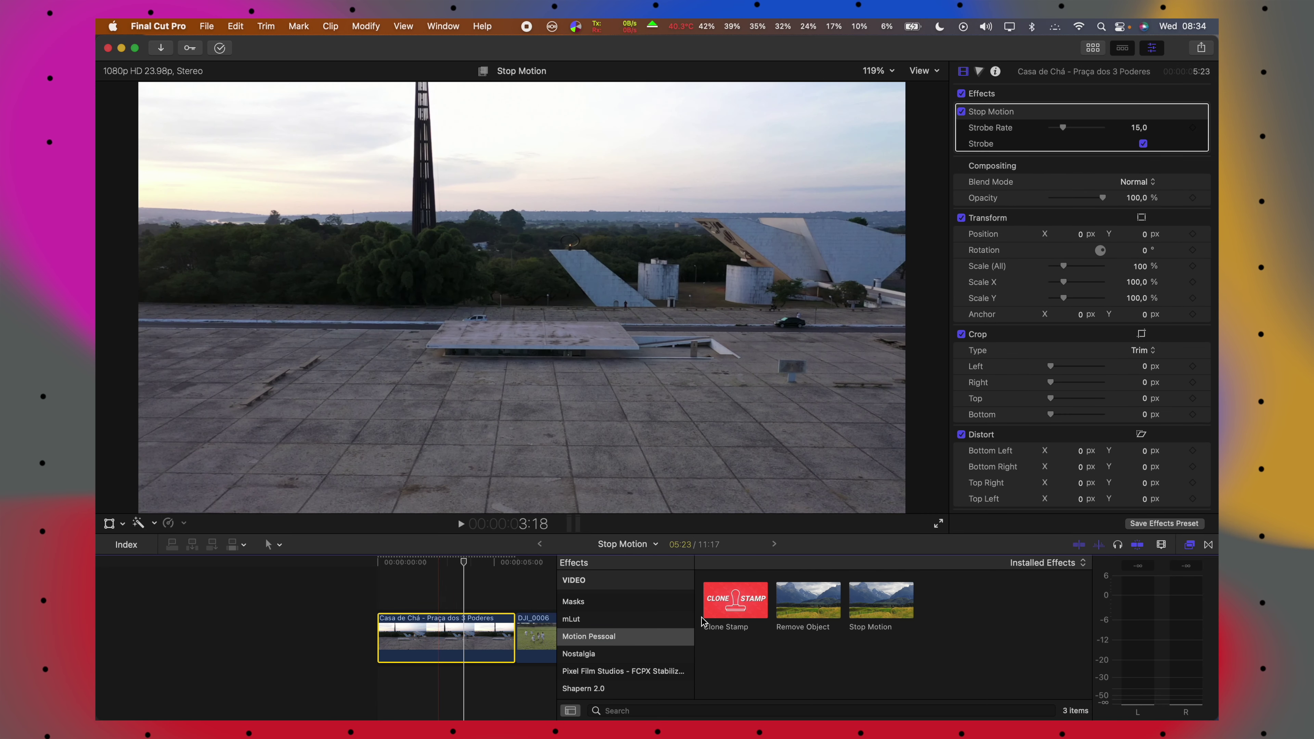
pyautogui.moveTo(881, 600)
pyautogui.mouseDown()
pyautogui.moveTo(600, 607)
pyautogui.moveTo(535, 638)
pyautogui.mouseUp()
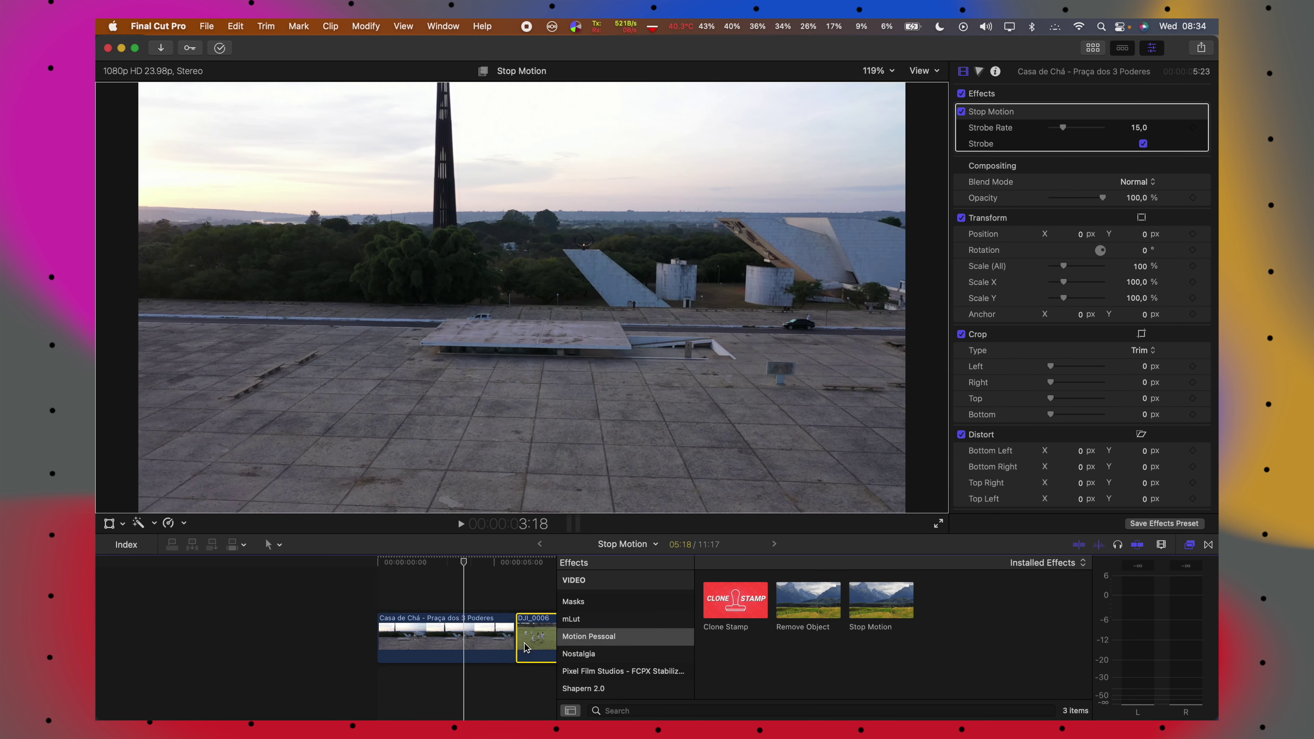
pyautogui.click(1190, 549)
pyautogui.click(485, 636)
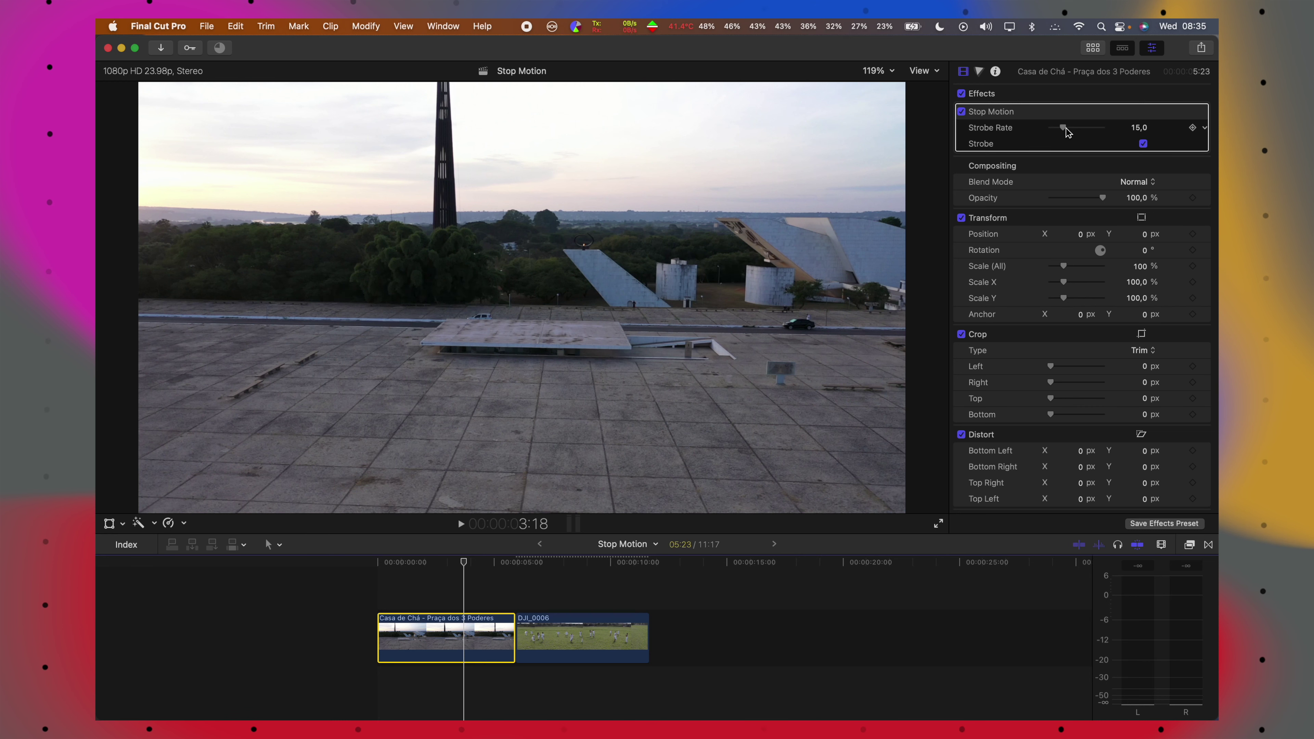
# Preview Casa de Chá, comparing the strobe switched off and on.
pyautogui.click(377, 563)
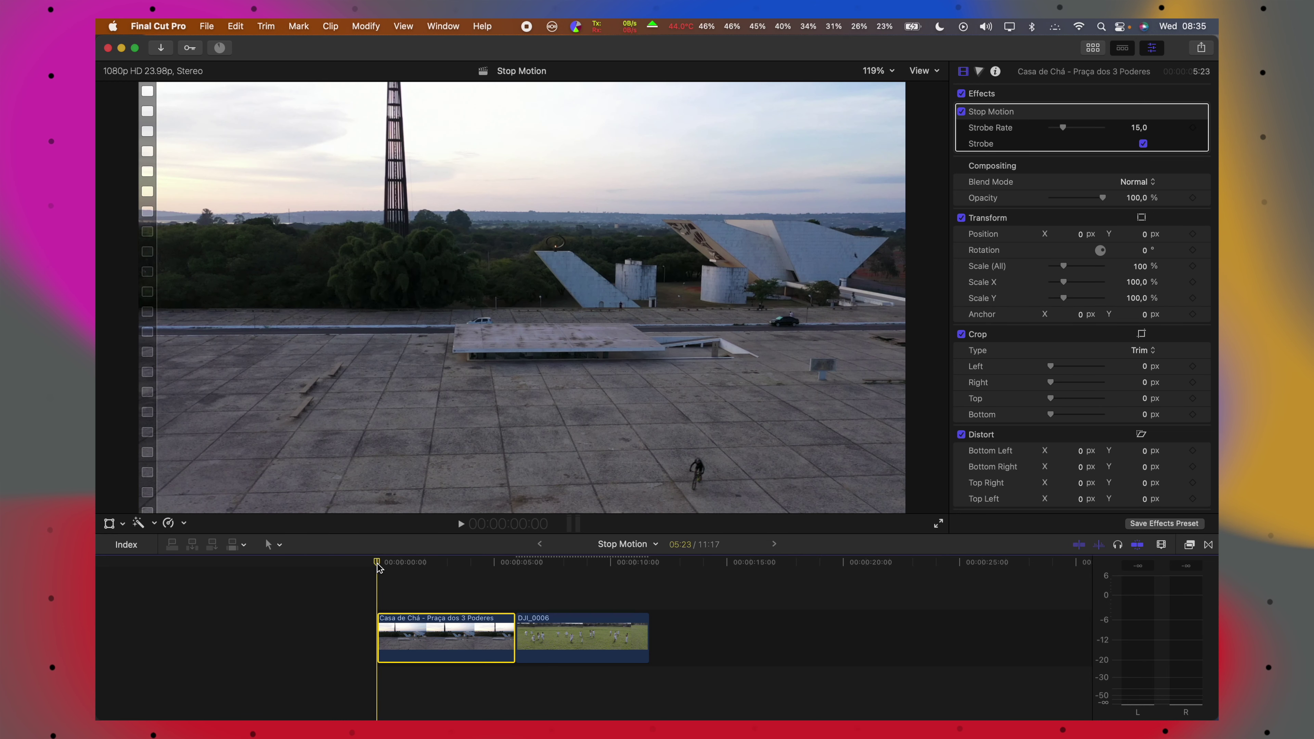
pyautogui.press('space')
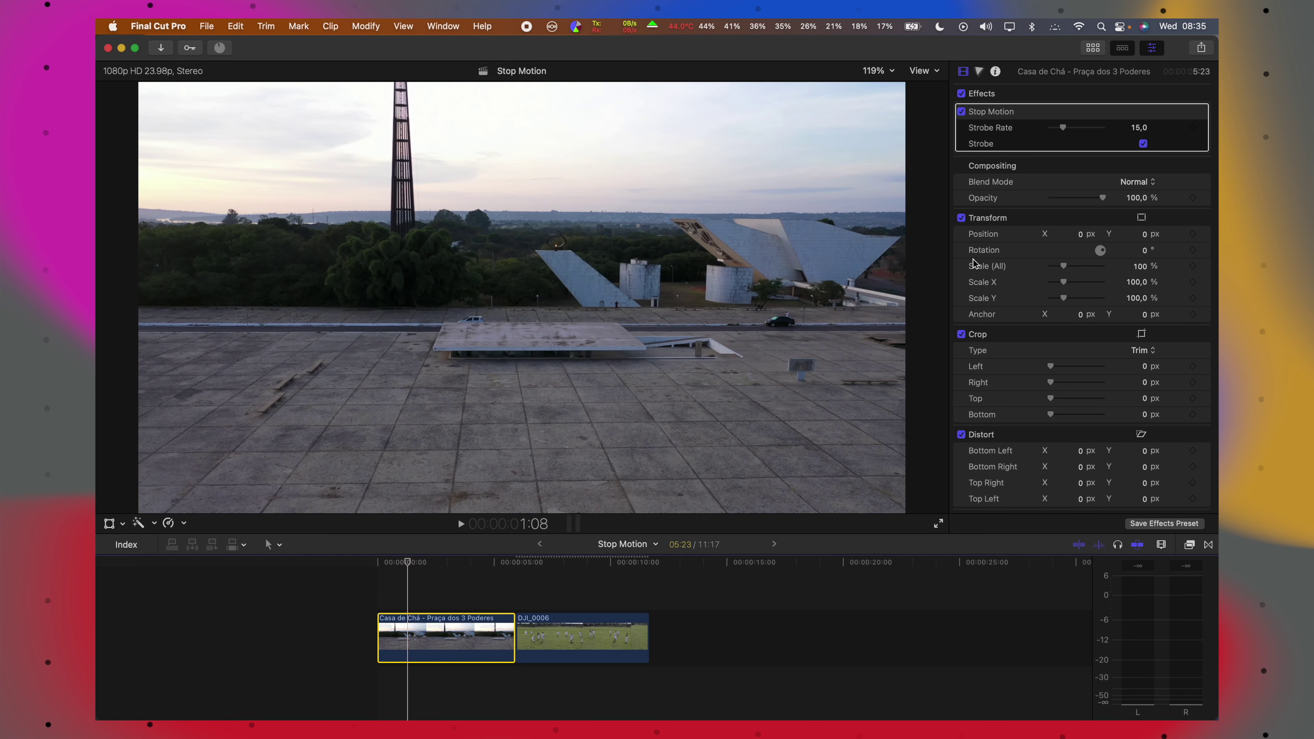
pyautogui.click(1143, 143)
pyautogui.click(383, 563)
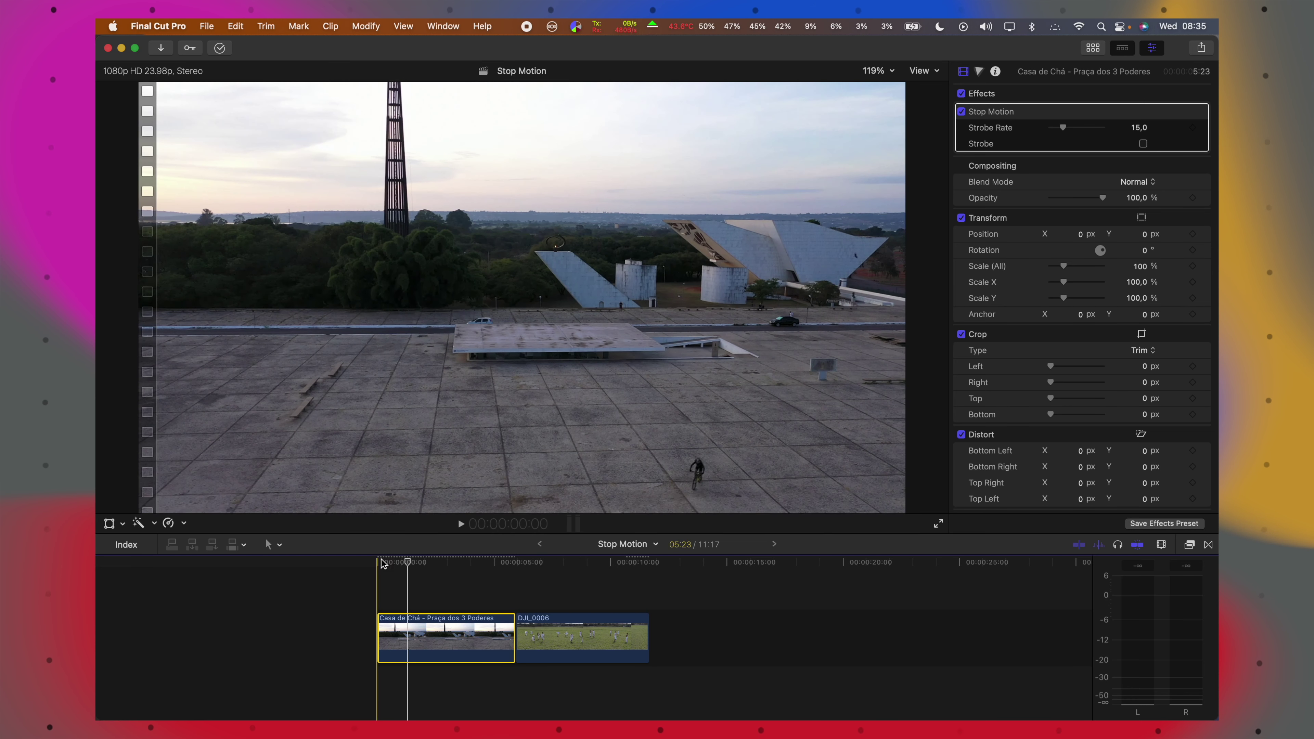
pyautogui.click(1142, 144)
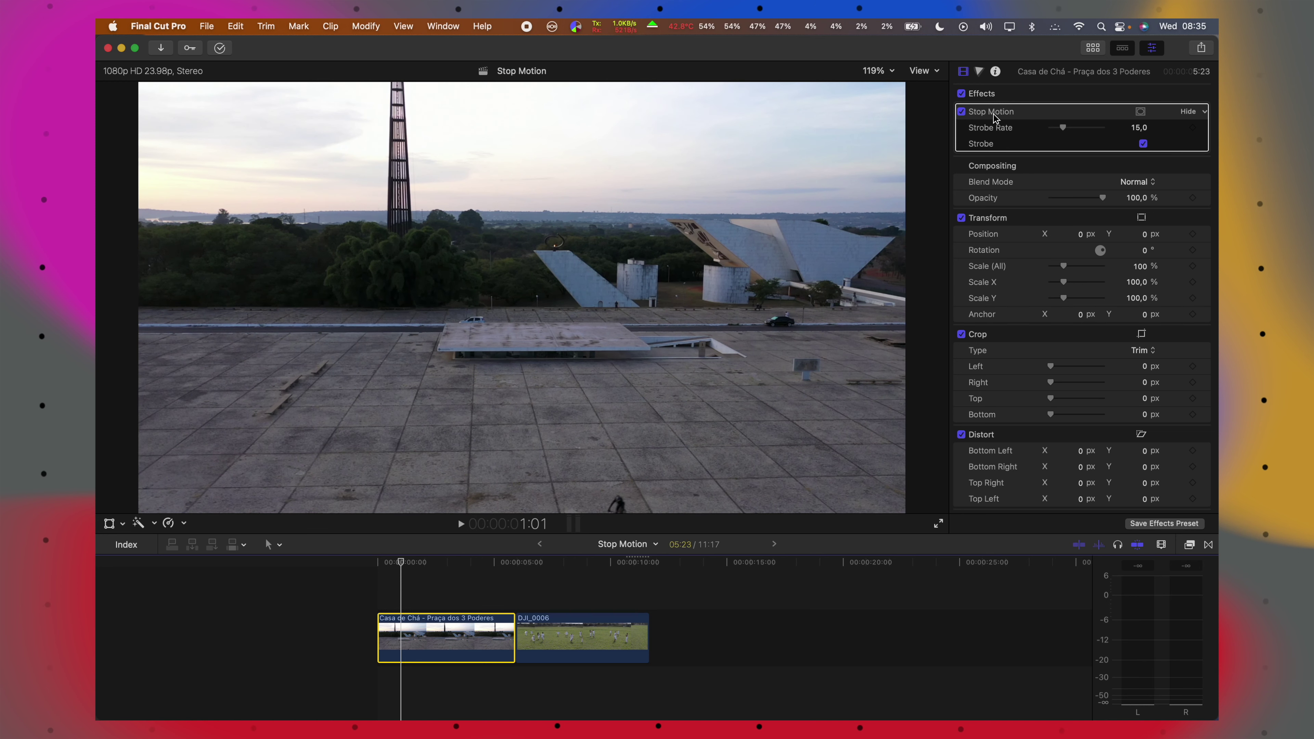
# Lower the Casa de Chá Strobe Rate to 1, preview, then set it to 6.
pyautogui.moveTo(1062, 128); pyautogui.dragTo(1046, 131)
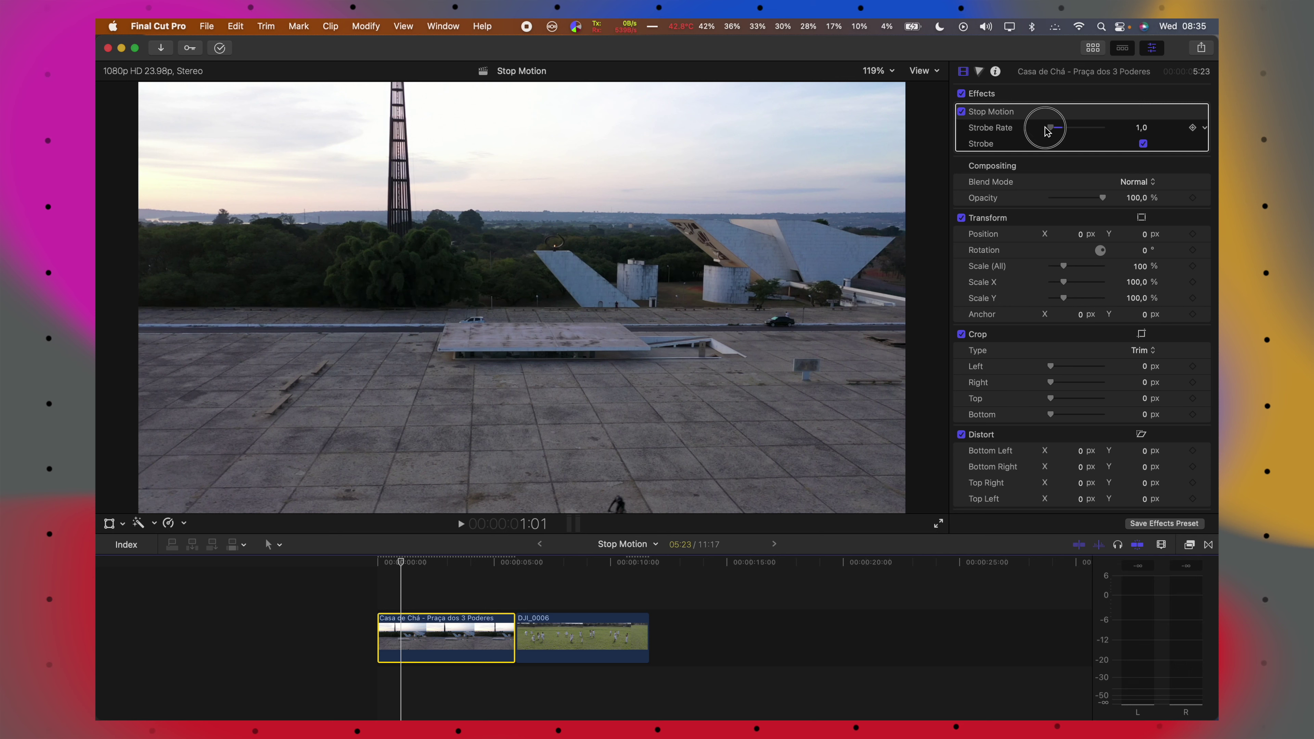
pyautogui.click(375, 566)
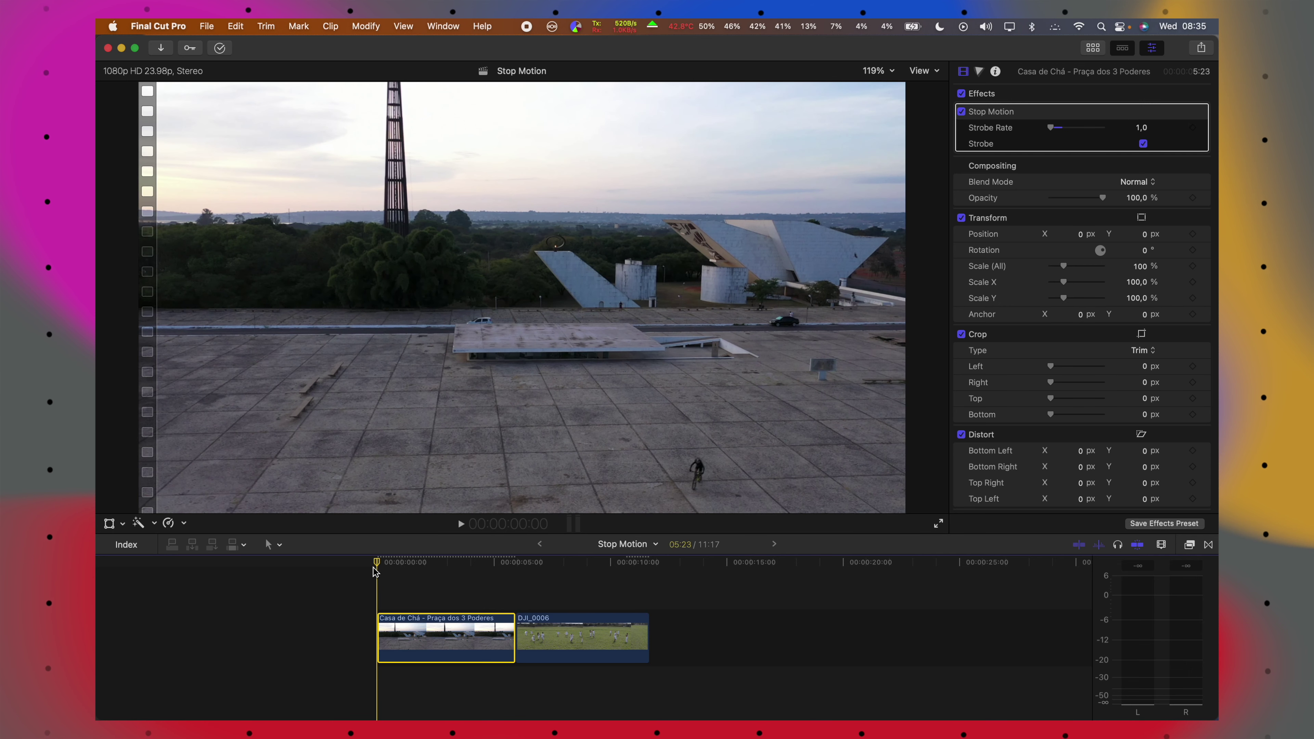
pyautogui.press('space')
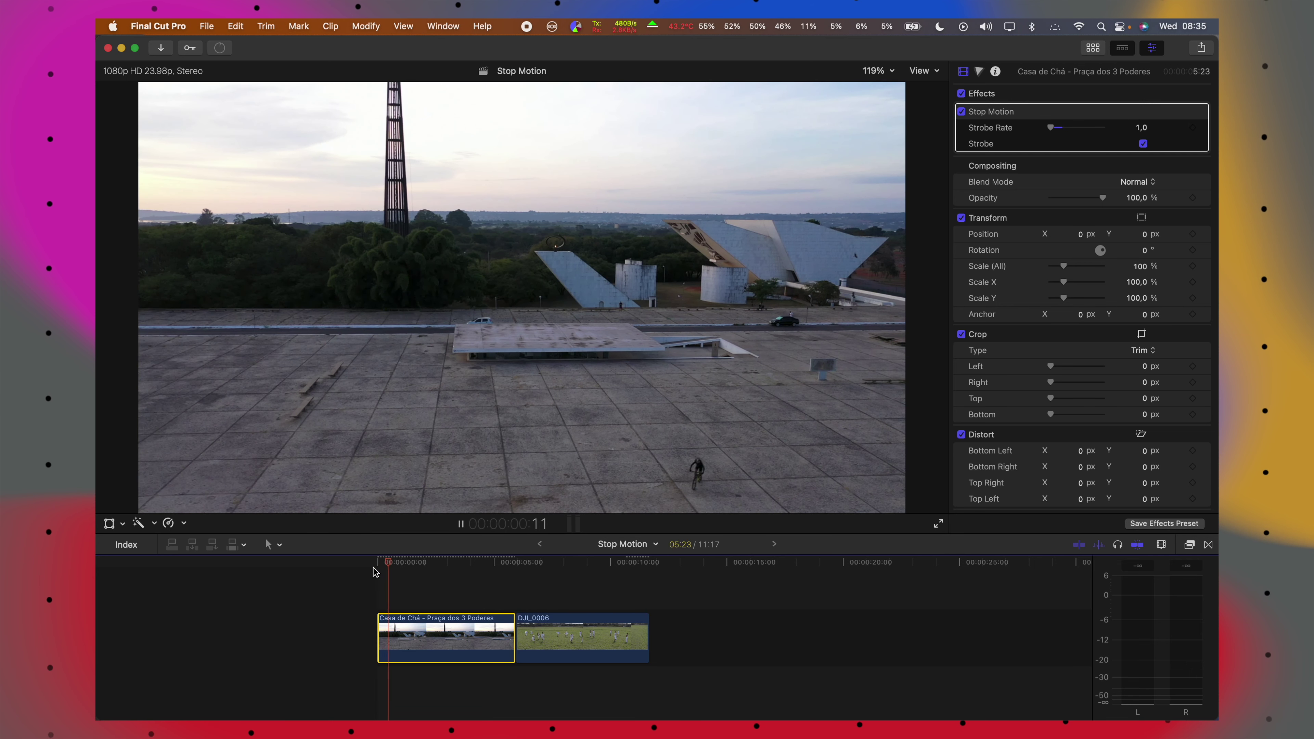
pyautogui.press('space')
pyautogui.moveTo(1050, 127); pyautogui.dragTo(1058, 129)
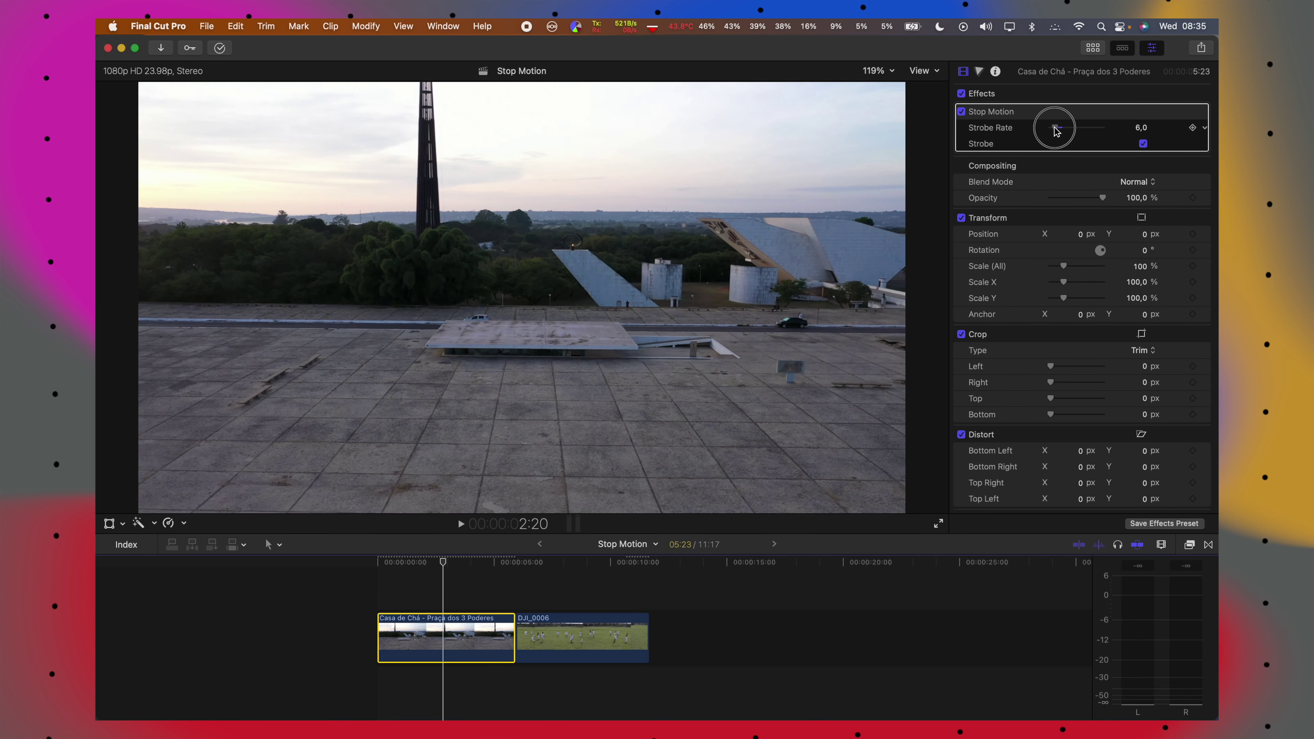
pyautogui.click(372, 576)
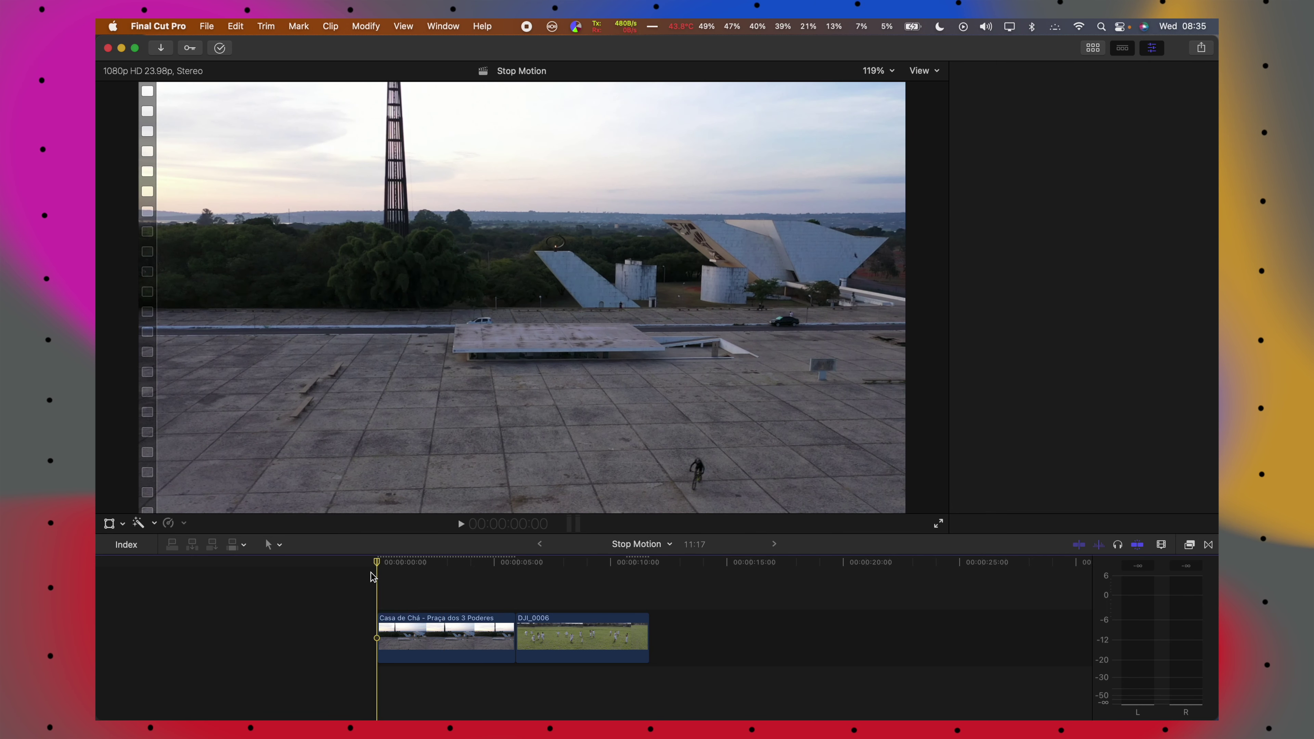
# Select DJI_0006, set its Strobe Rate to 6, and preview it.
pyautogui.press('space')
pyautogui.click(569, 642)
pyautogui.moveTo(1058, 128); pyautogui.dragTo(1056, 129)
pyautogui.press('space')
pyautogui.press('space')
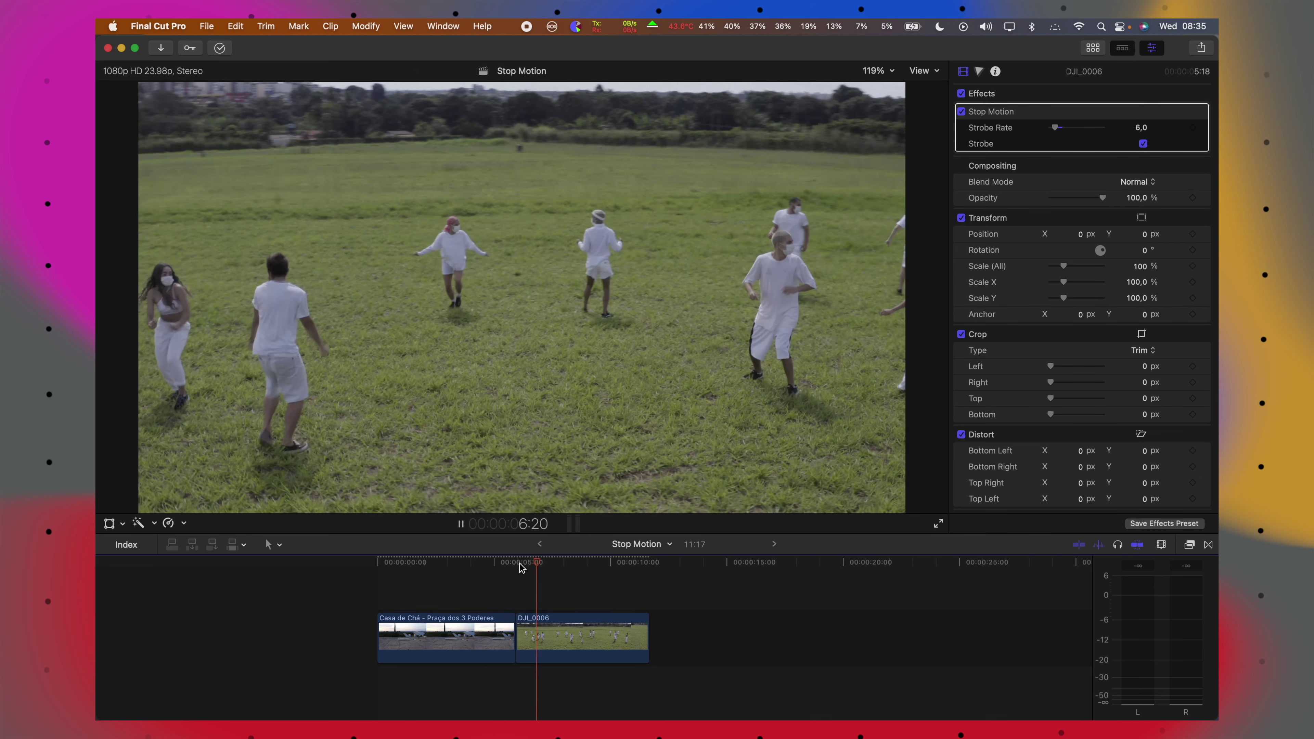
pyautogui.press('space')
# Compare DJI_0006 with Stop Motion off and on, then raise Strobe Rate to 10.
pyautogui.click(961, 111)
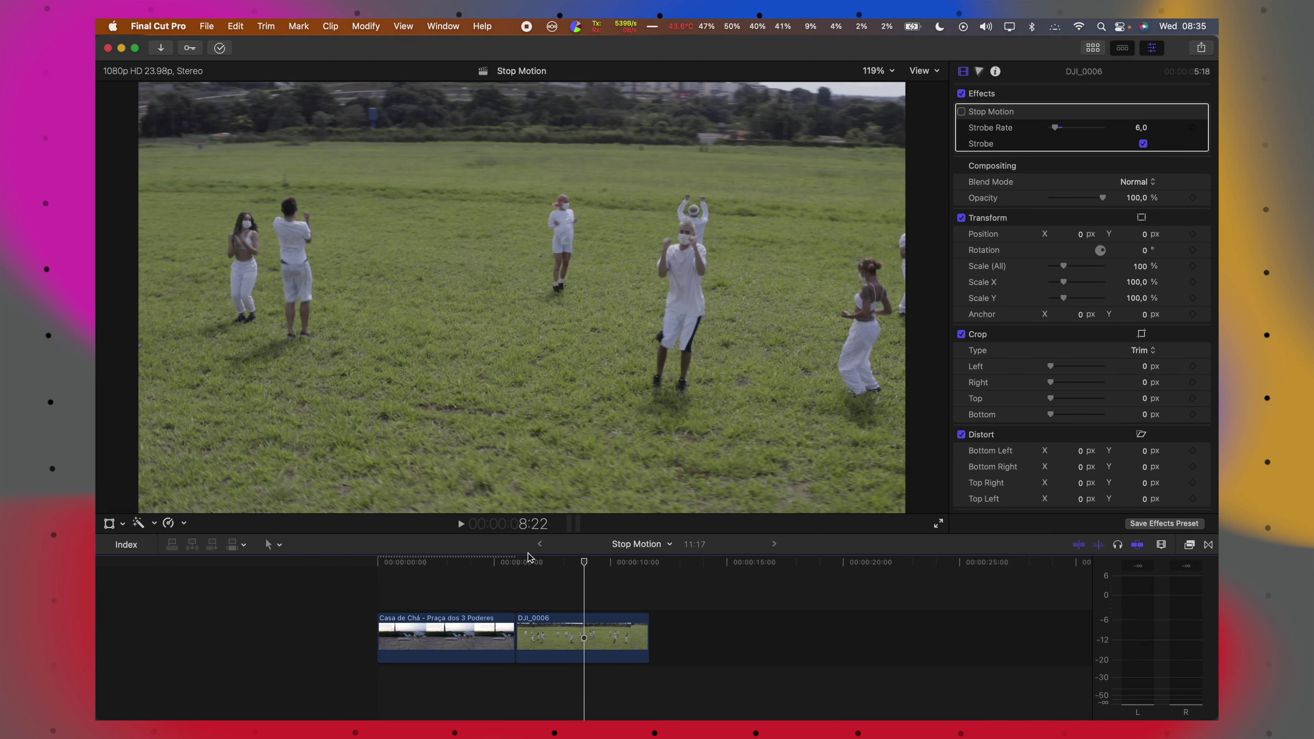
pyautogui.press('space')
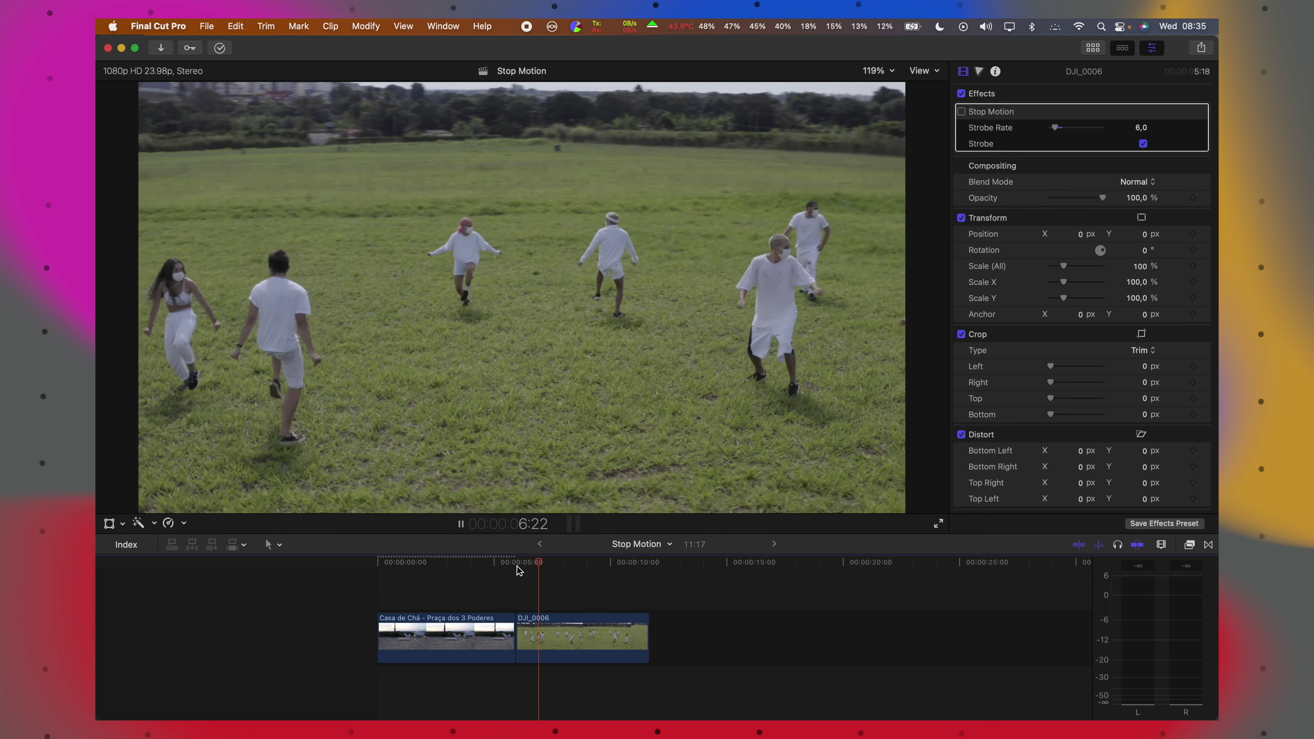
pyautogui.click(961, 111)
pyautogui.moveTo(1054, 127); pyautogui.dragTo(1058, 127)
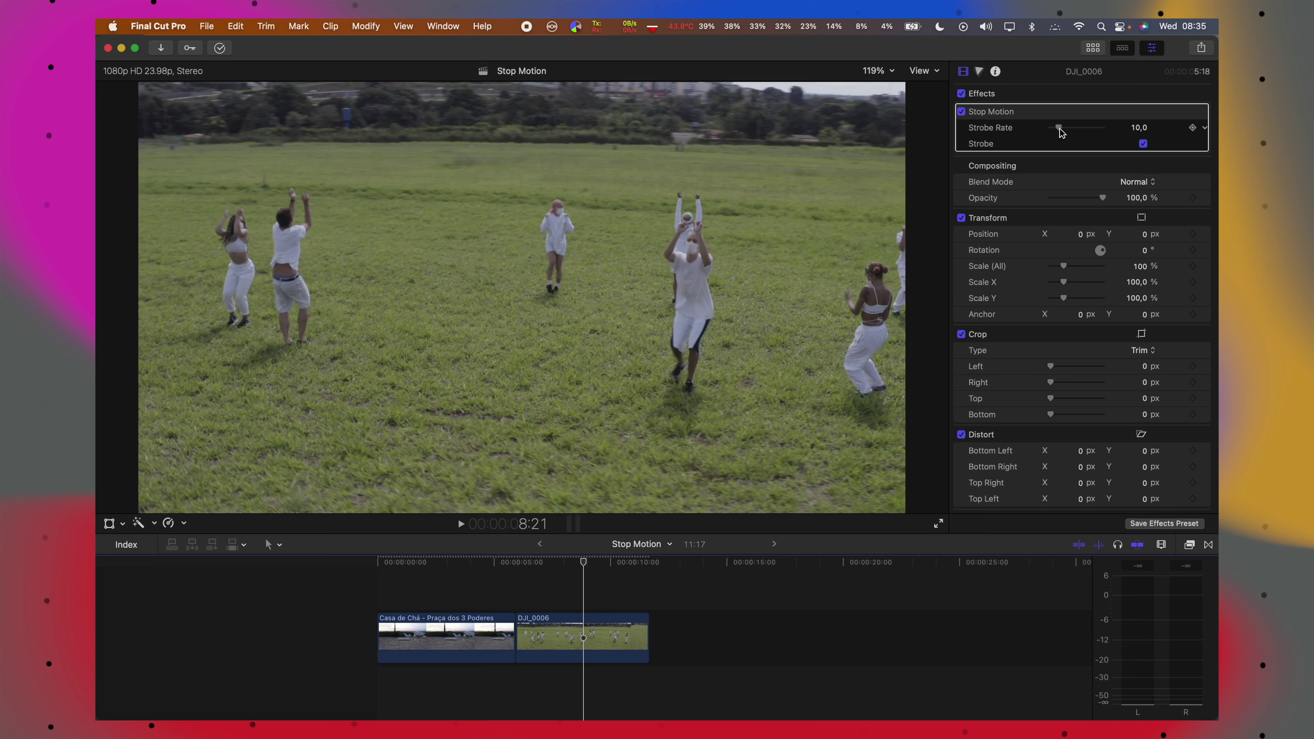
pyautogui.click(515, 562)
pyautogui.press('space')
pyautogui.press('space')
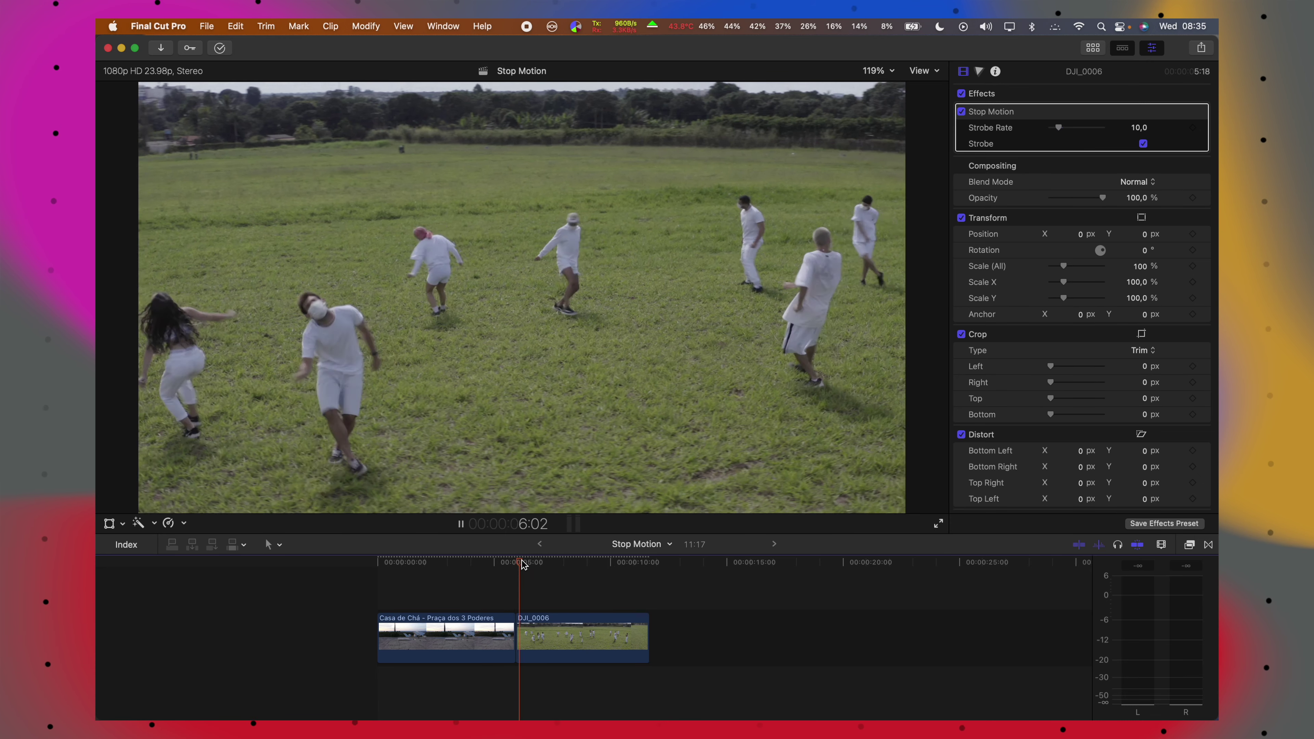